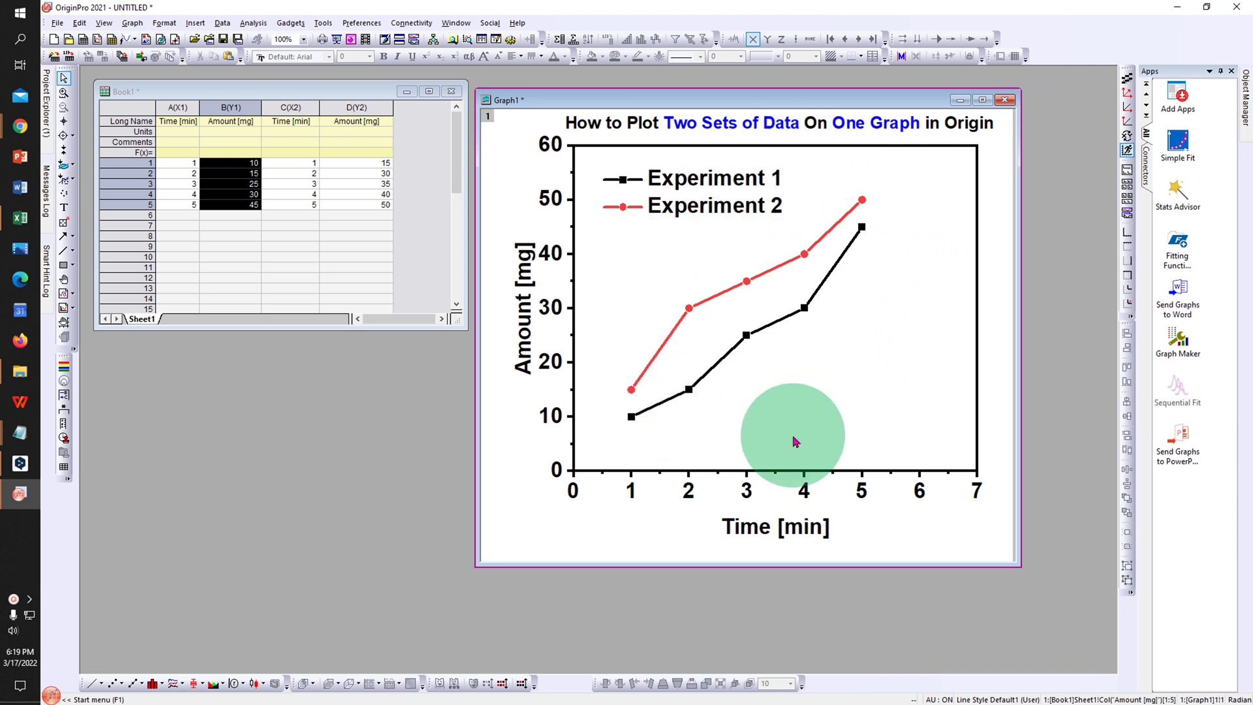
Add an empty Sheet2 with A(X) and B(Y) columns to Book1
left_click(666, 526)
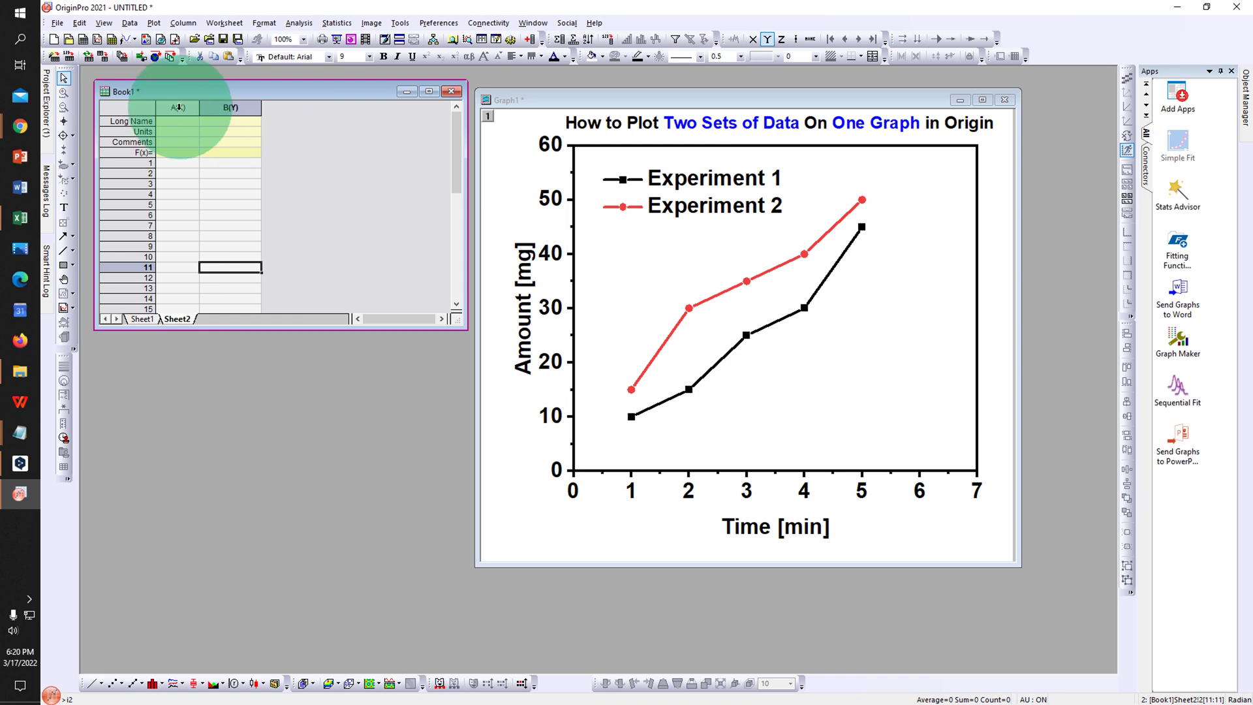
Add two new columns, C and D, to Sheet2
left_click_drag(179, 107, 228, 108)
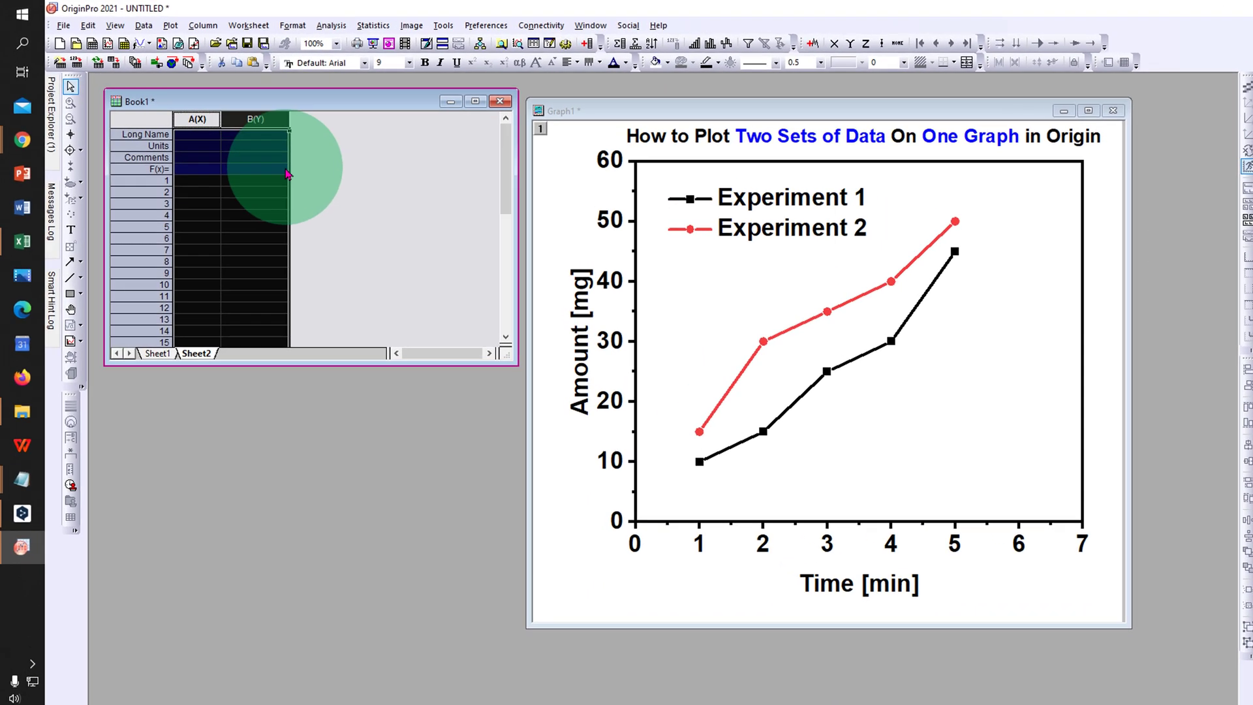
left_click(295, 151)
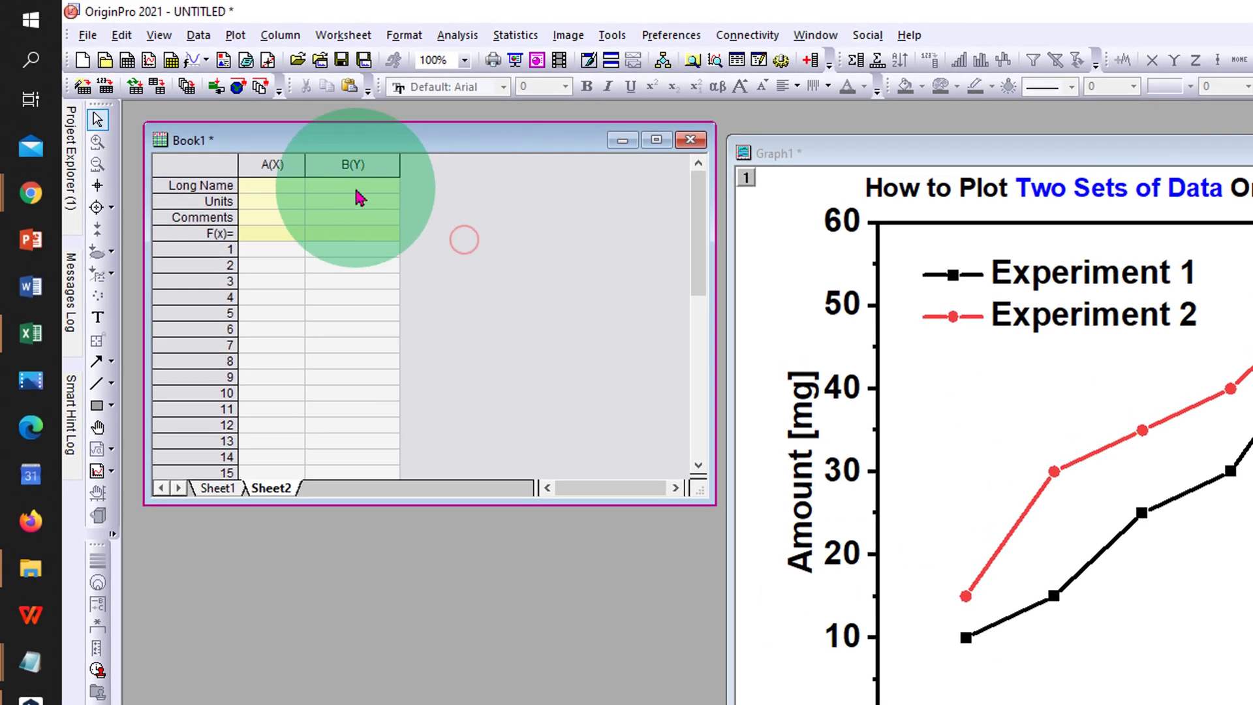
right_click(446, 234)
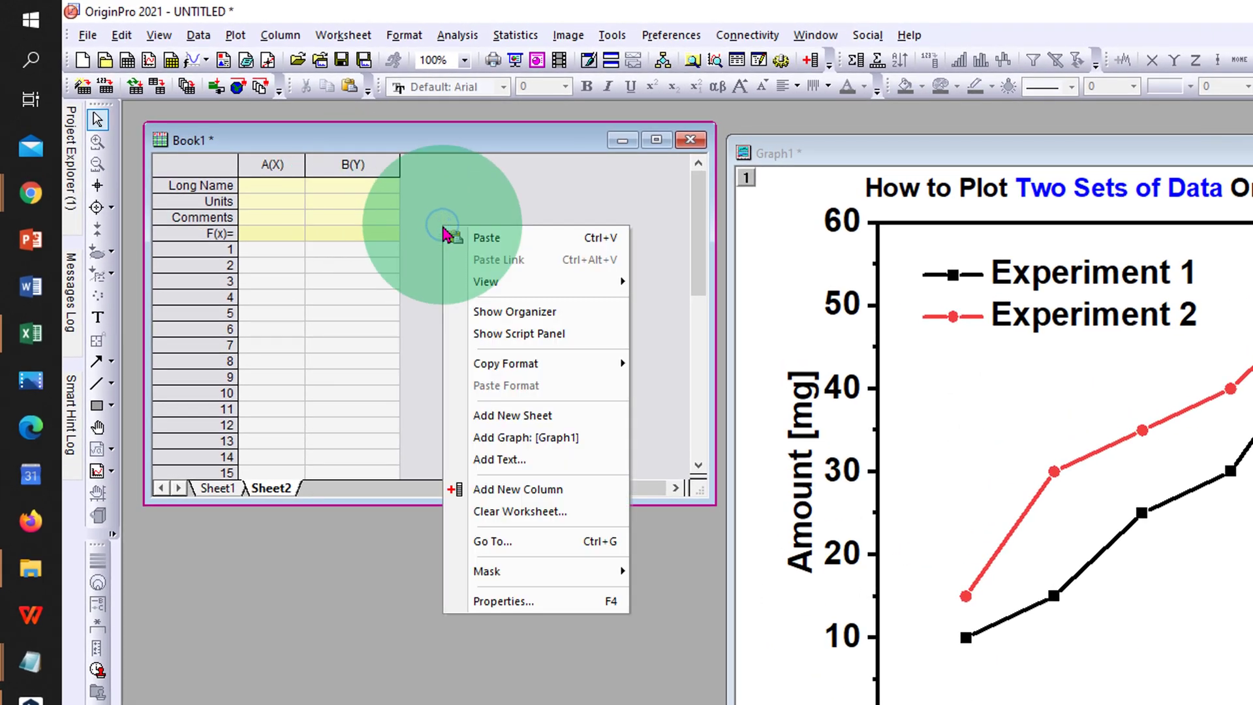
left_click(583, 500)
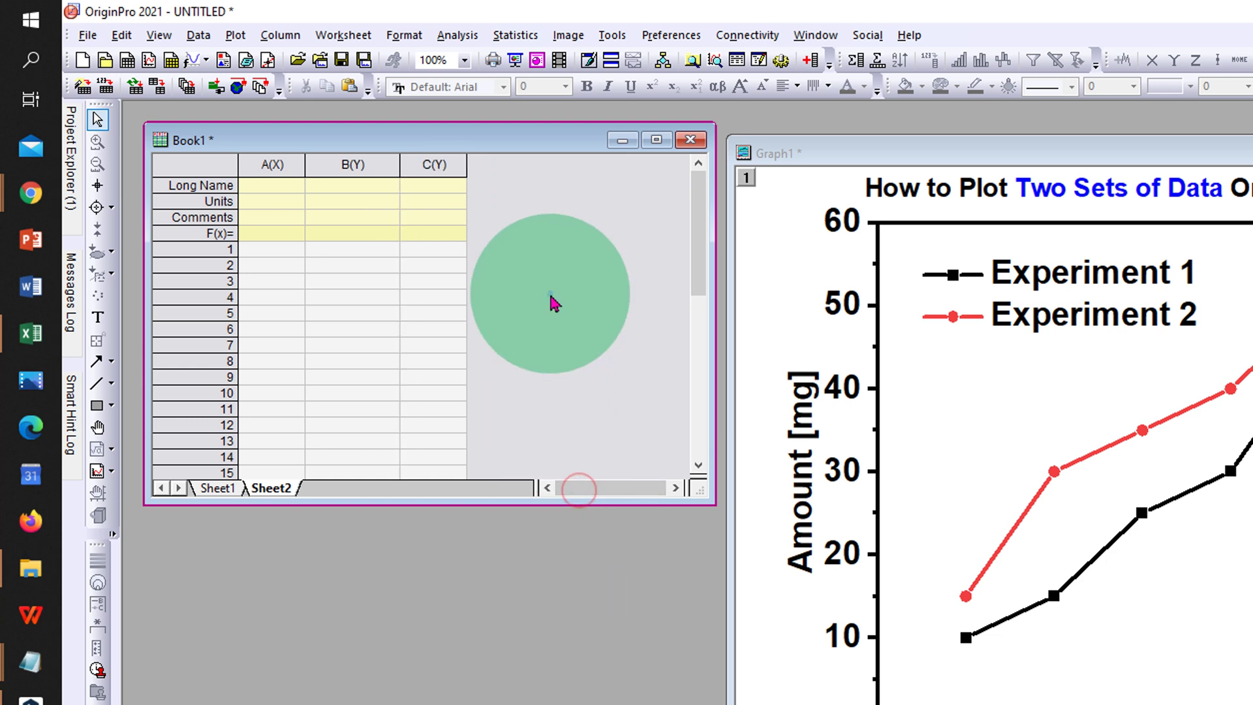
right_click(552, 297)
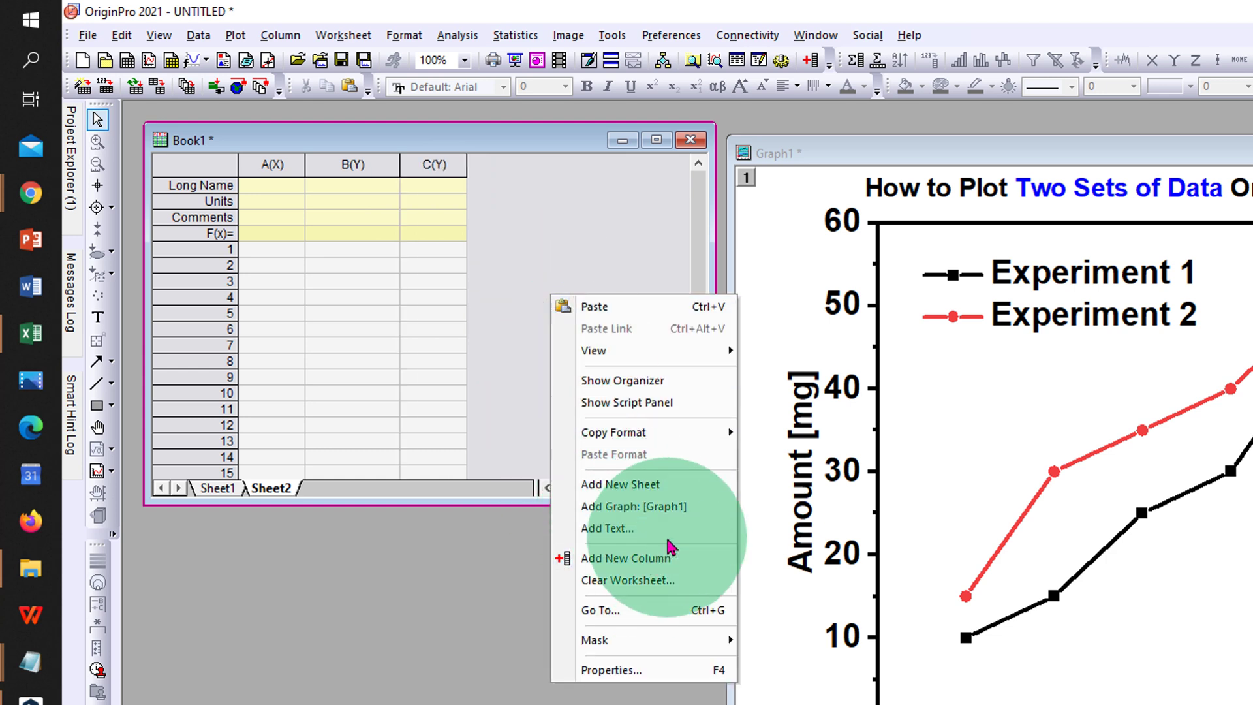
left_click(672, 569)
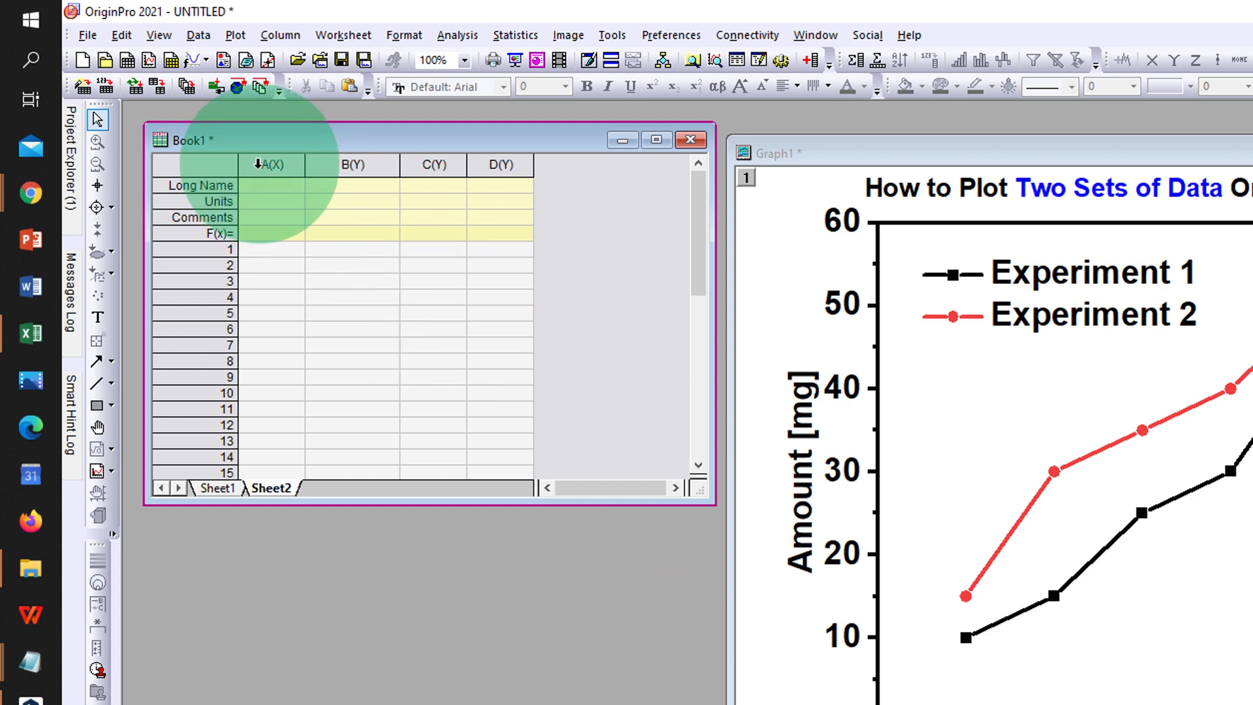
Set Sheet2's column C as an X column, then return to Sheet1's data
left_click(259, 164)
left_click_drag(357, 164, 495, 179)
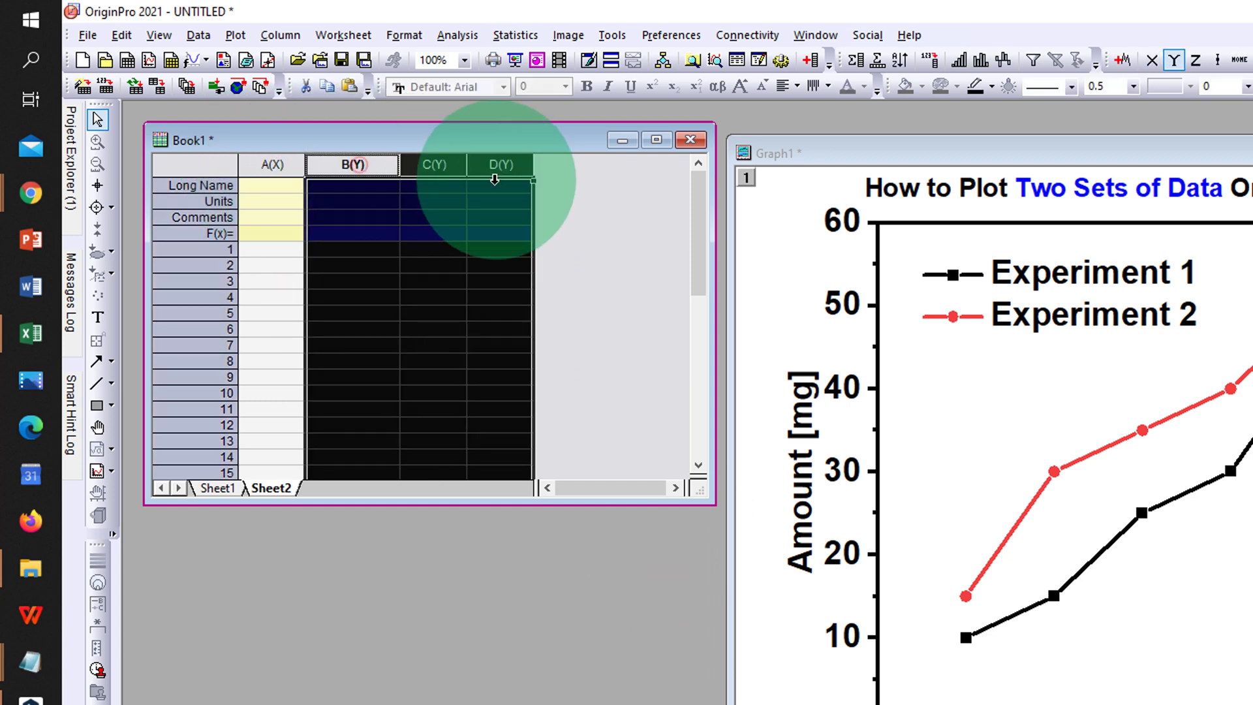
left_click(271, 281)
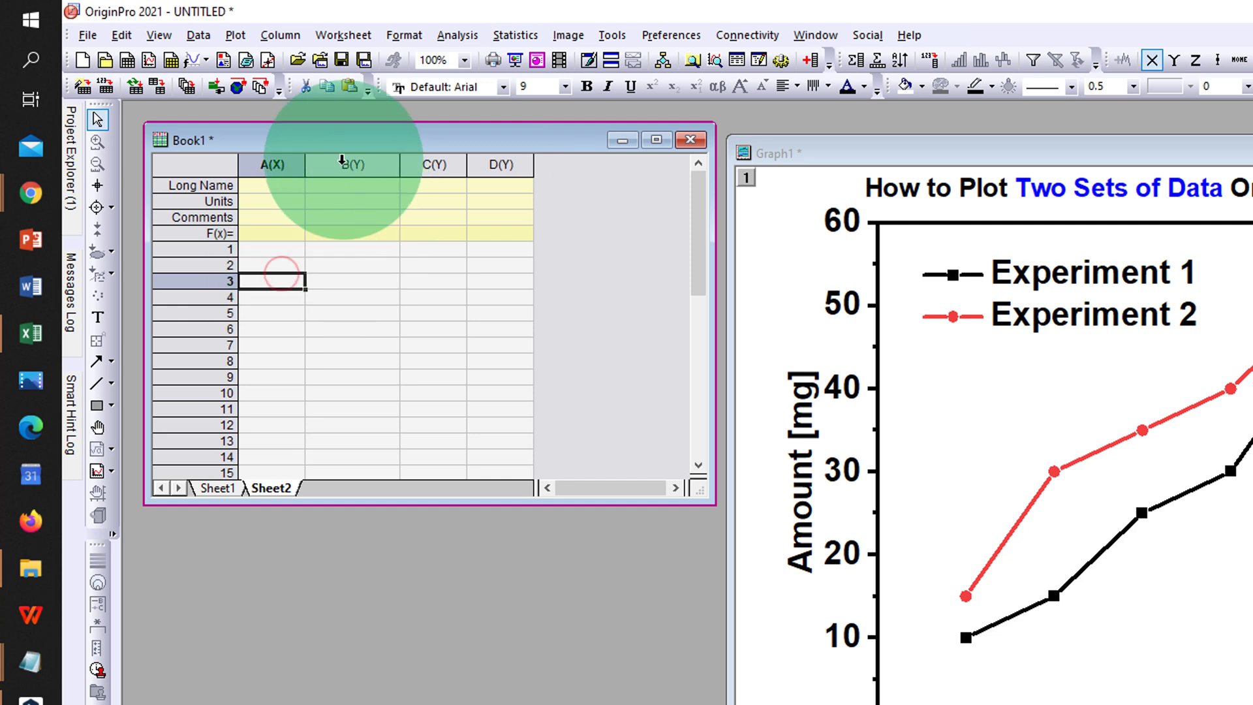
left_click(427, 163)
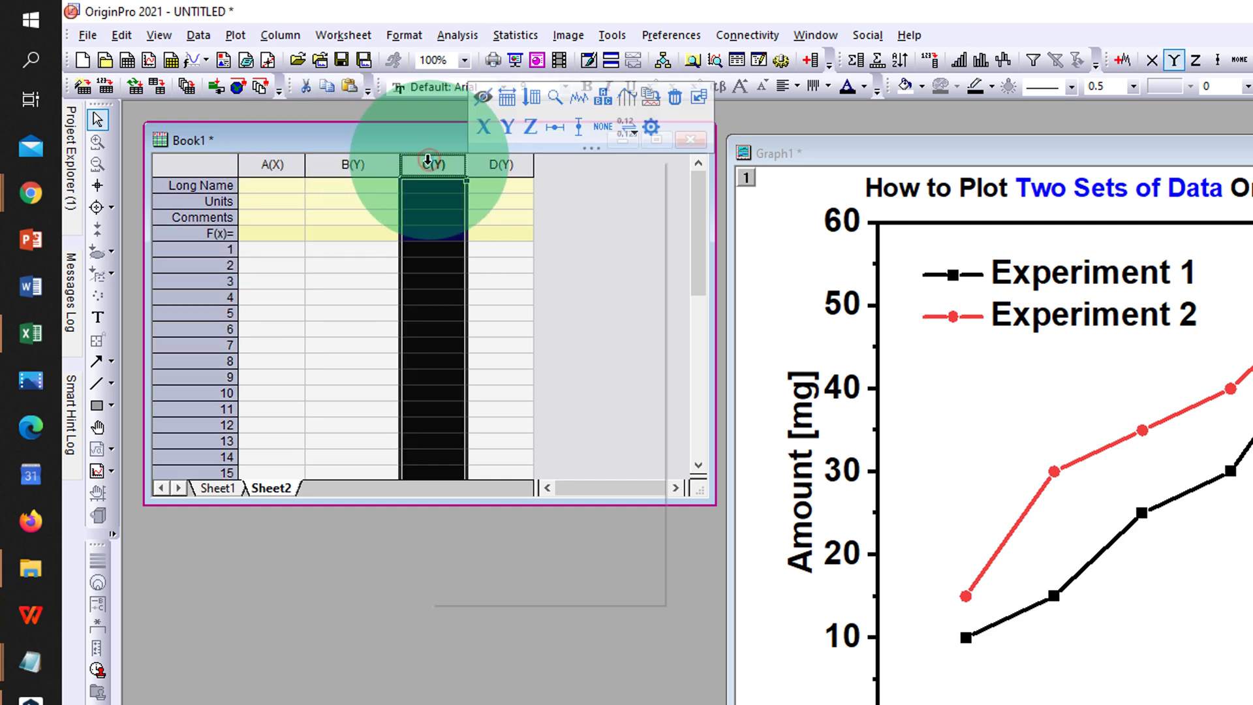
right_click(428, 160)
left_click(569, 314)
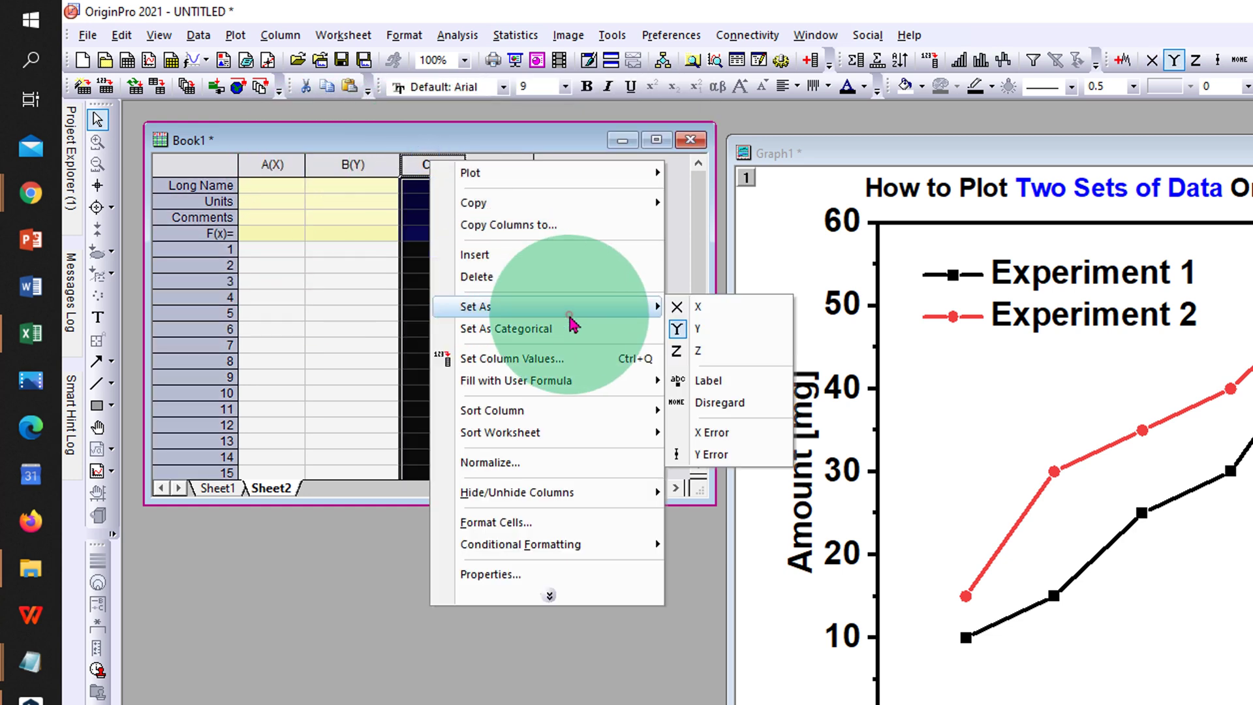
left_click(688, 307)
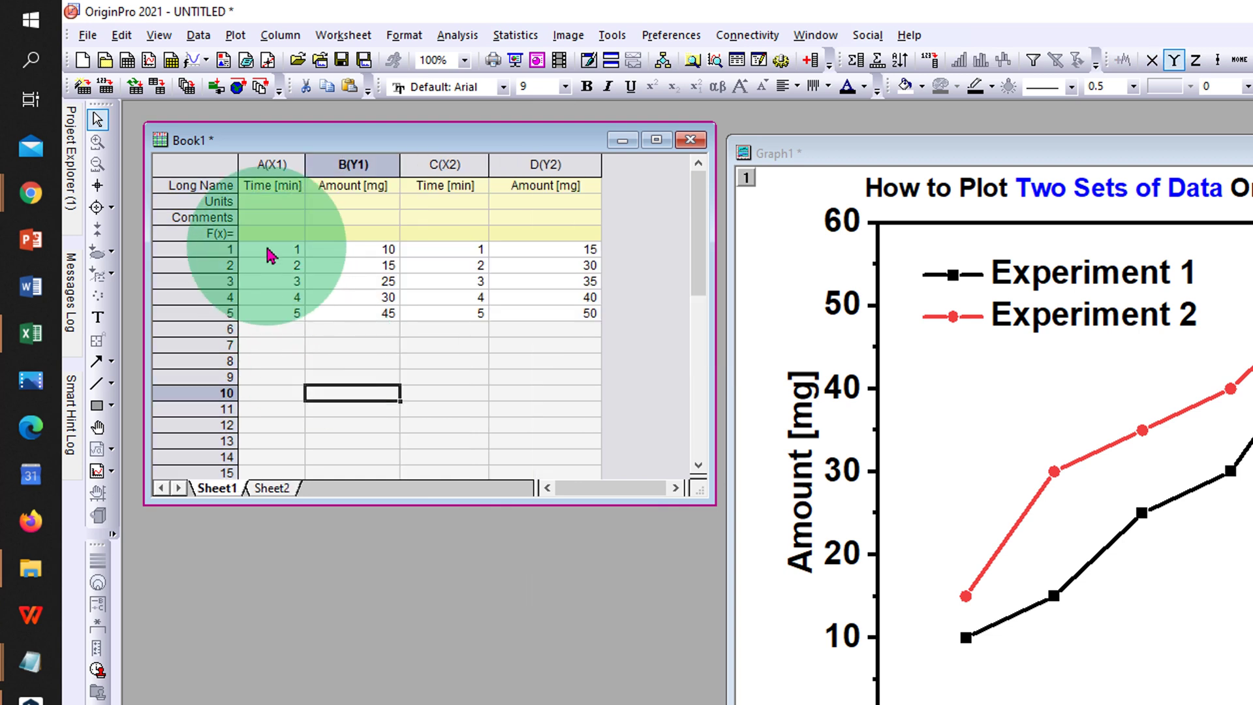
left_click_drag(271, 254, 583, 316)
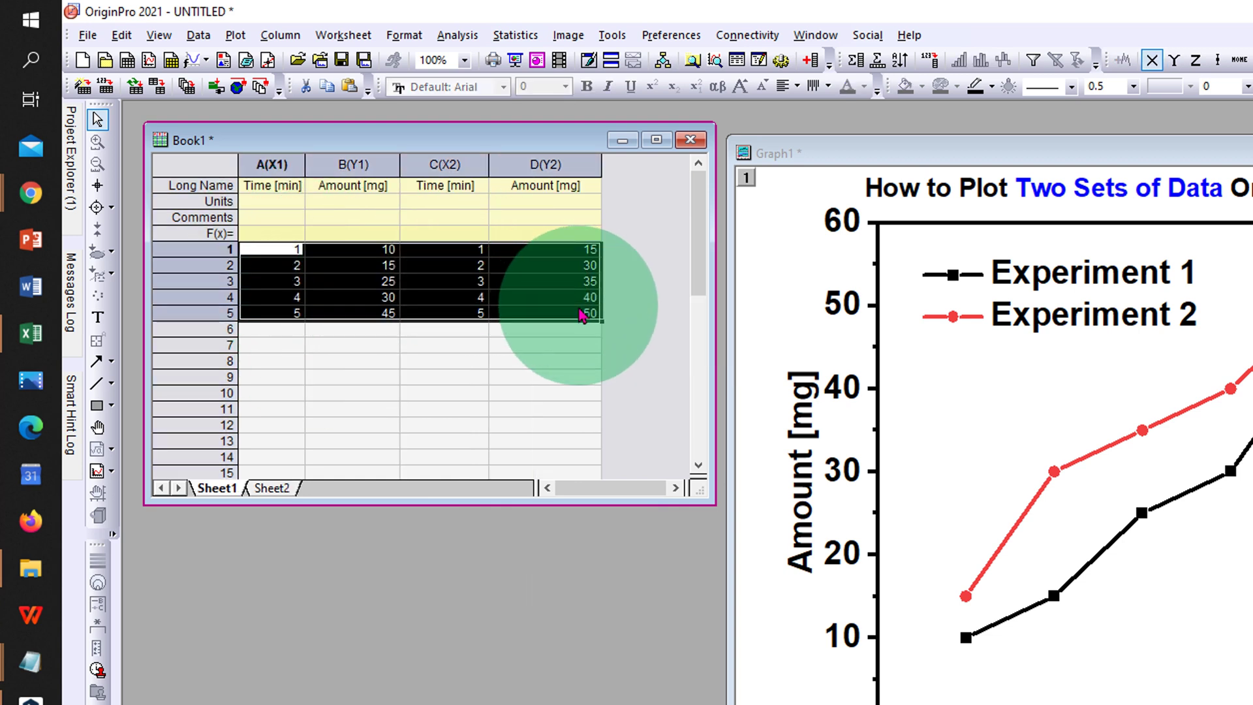
left_click(447, 380)
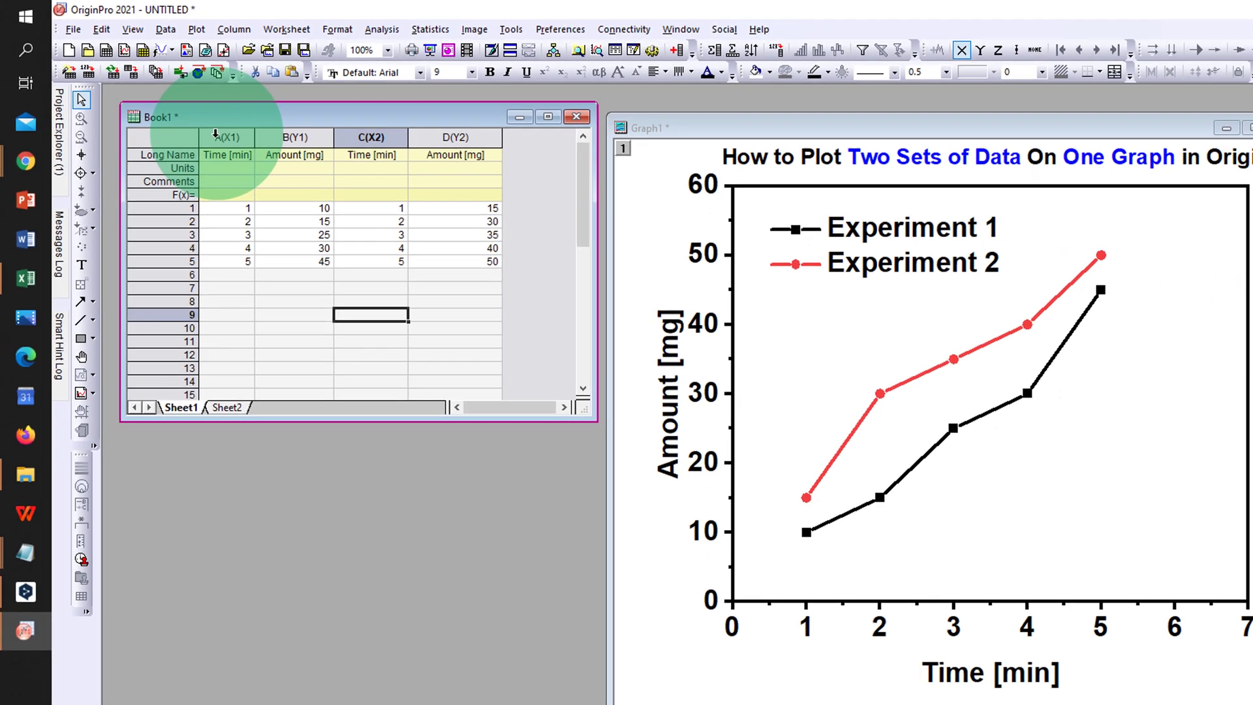
Plot Sheet1's columns A–D as a Line + Symbol graph, Graph2
left_click(196, 164)
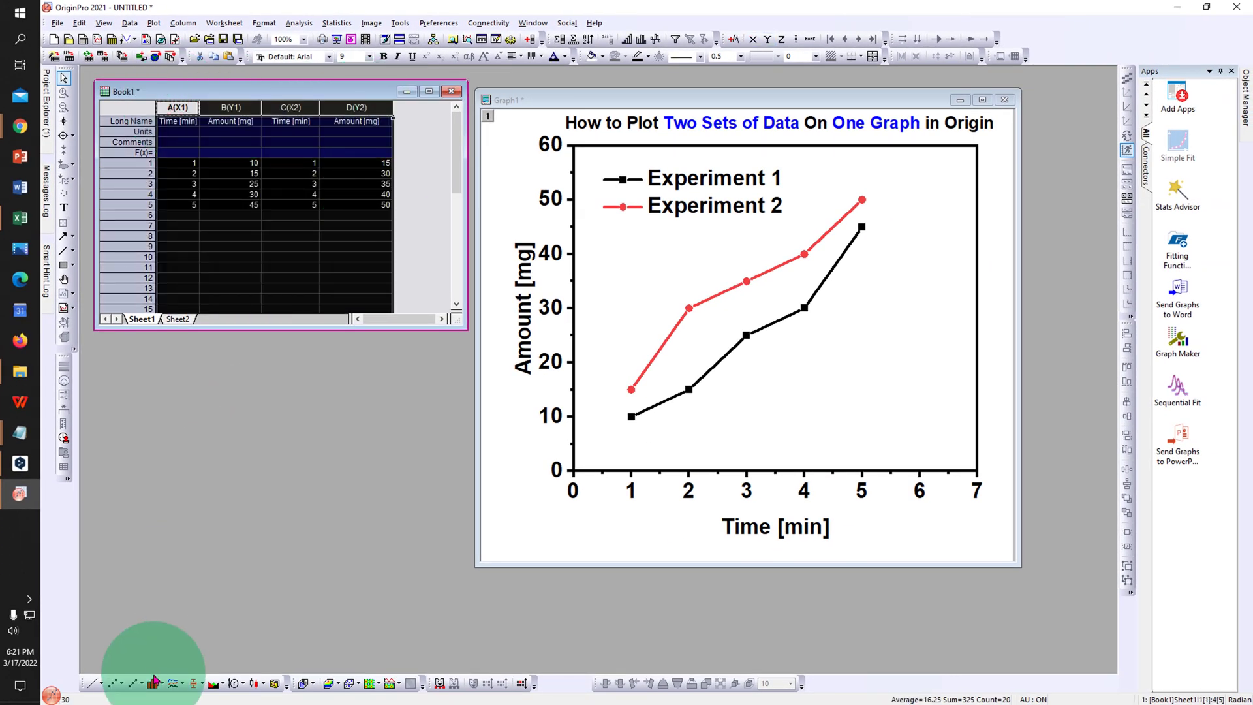
left_click(143, 685)
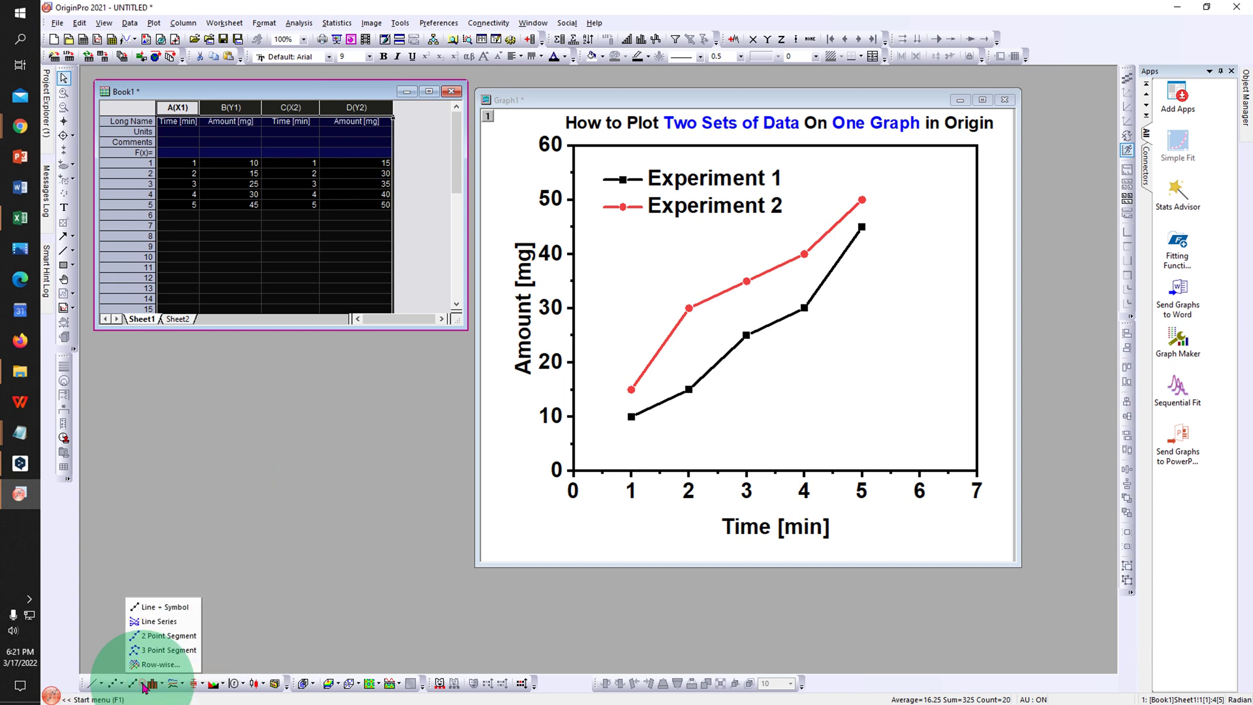
left_click(171, 608)
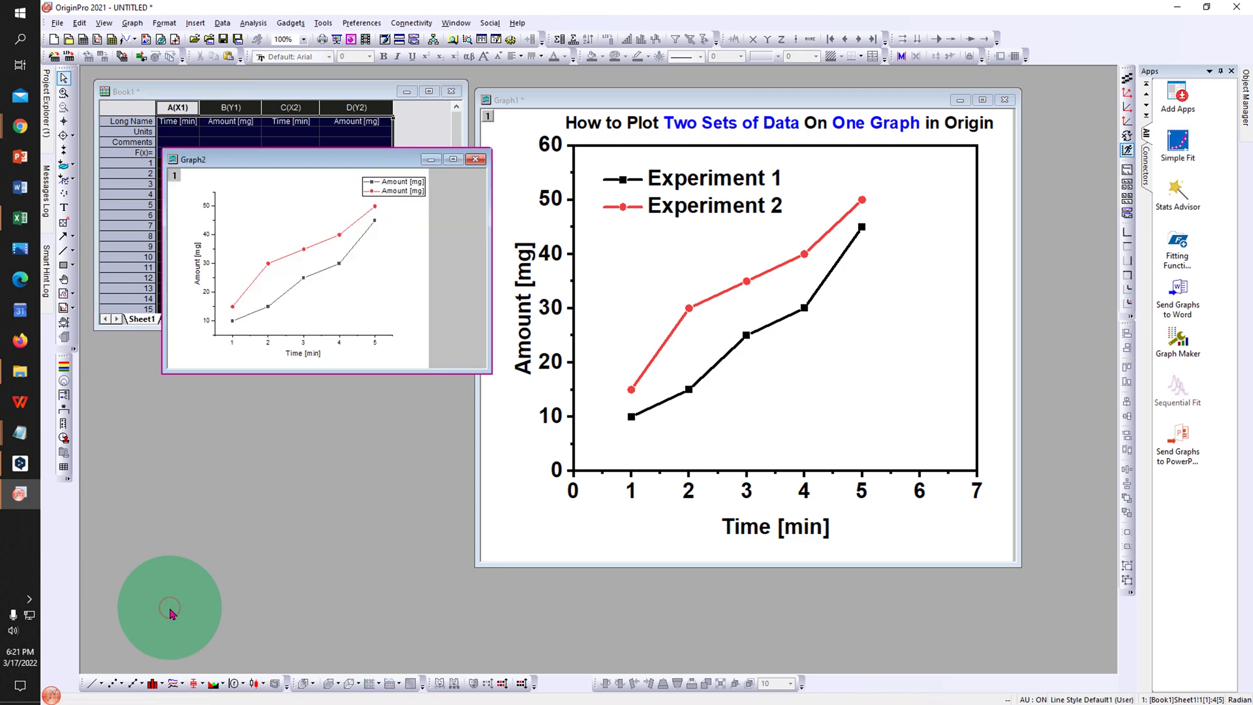
Reposition and enlarge Graph2, then set the Amount [mg] y-axis title to size 28
left_click_drag(326, 165, 248, 118)
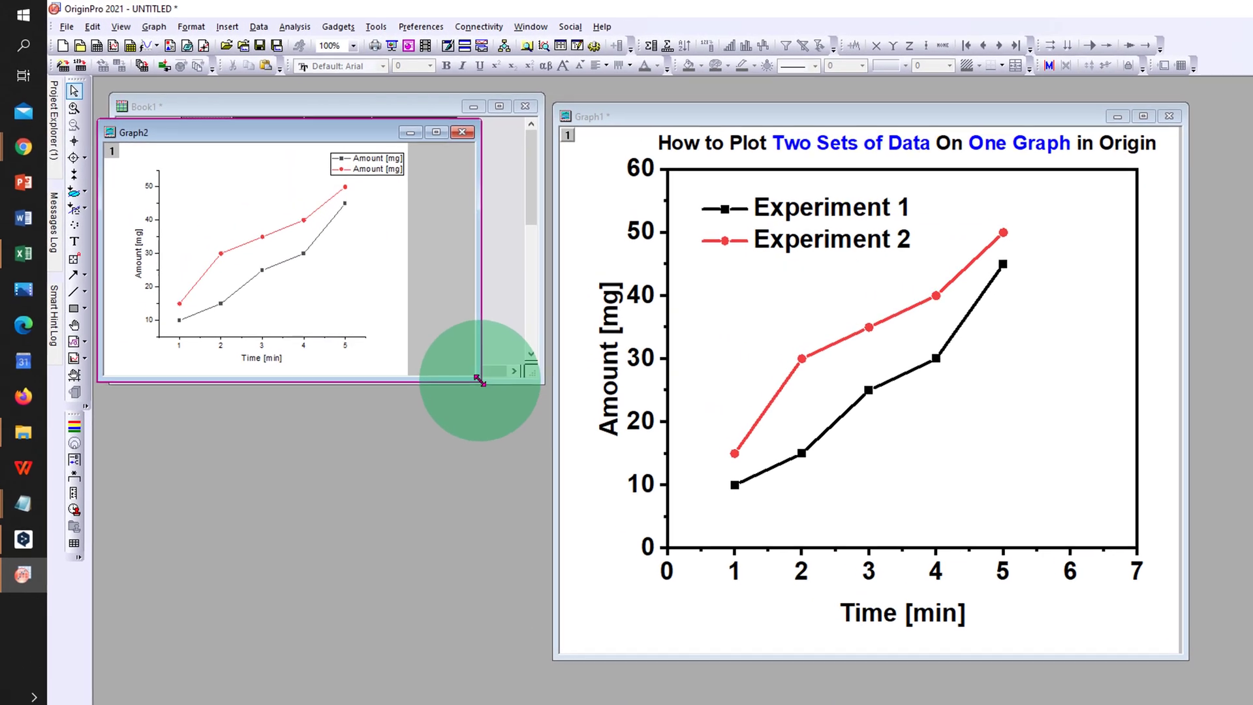
left_click_drag(479, 380, 676, 547)
double_click(167, 306)
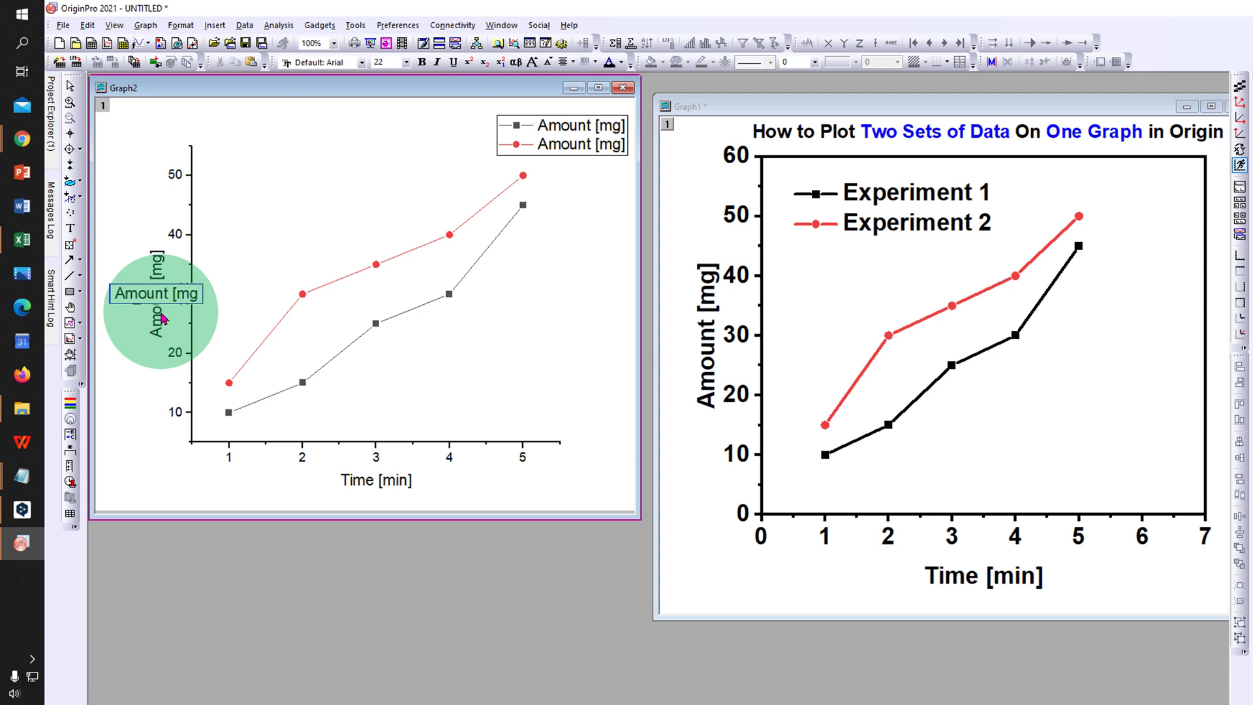
key("ctrl+a")
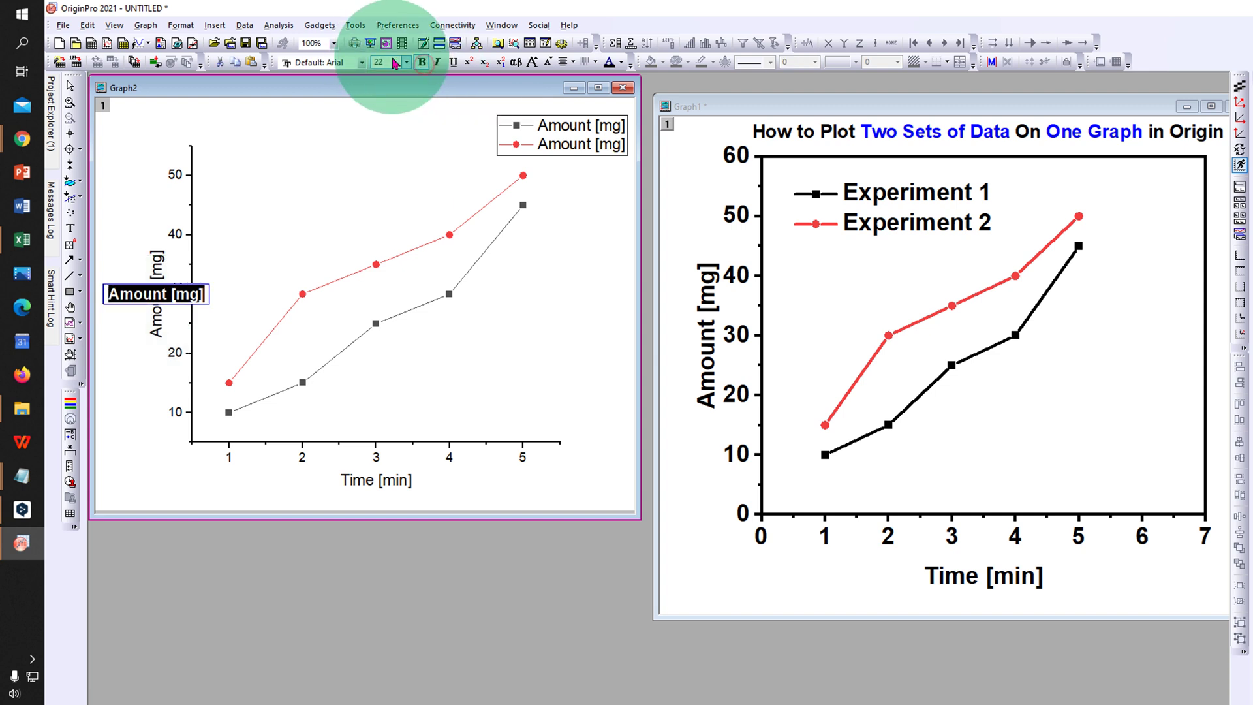
left_click(407, 63)
left_click(385, 194)
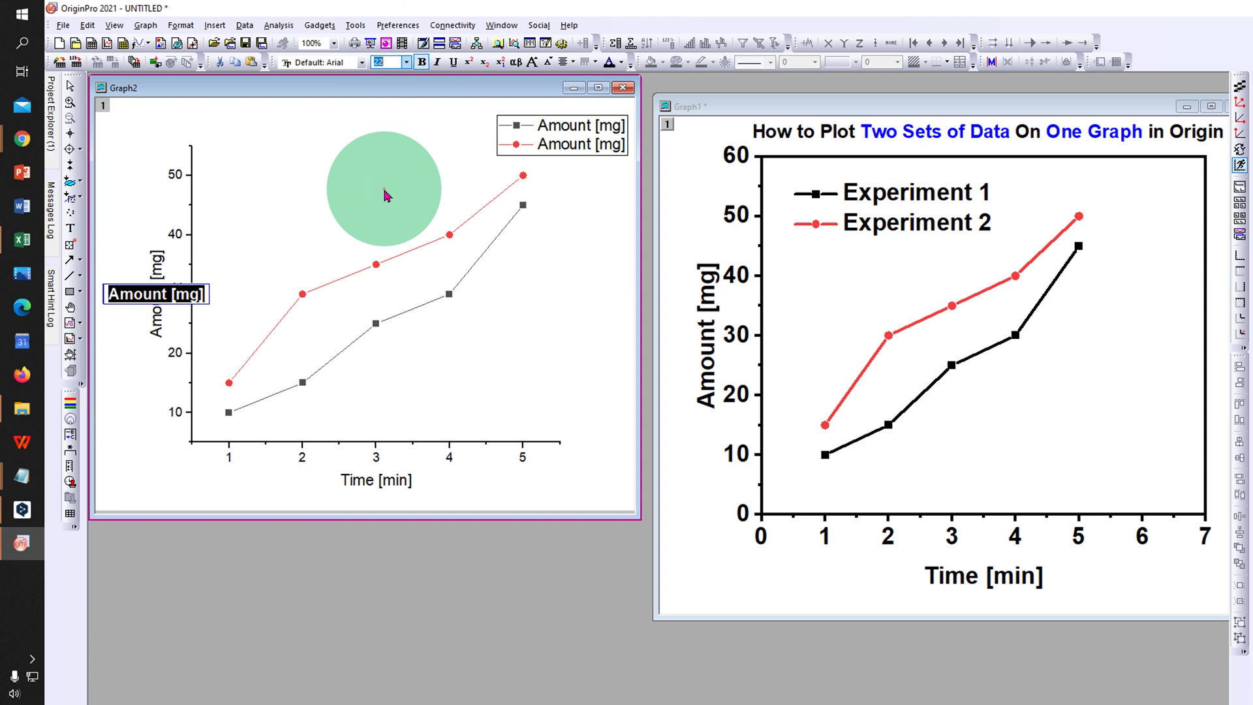
left_click(152, 456)
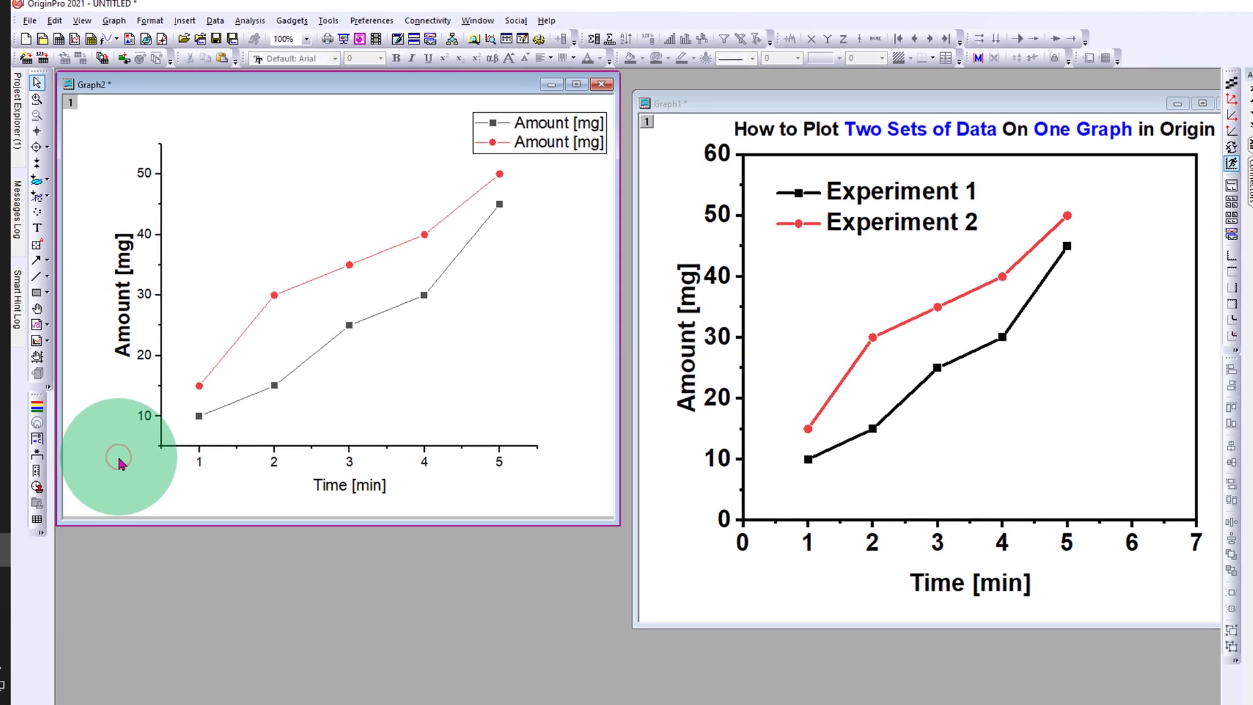
Set the Time [min] x-axis title to size 28
double_click(355, 491)
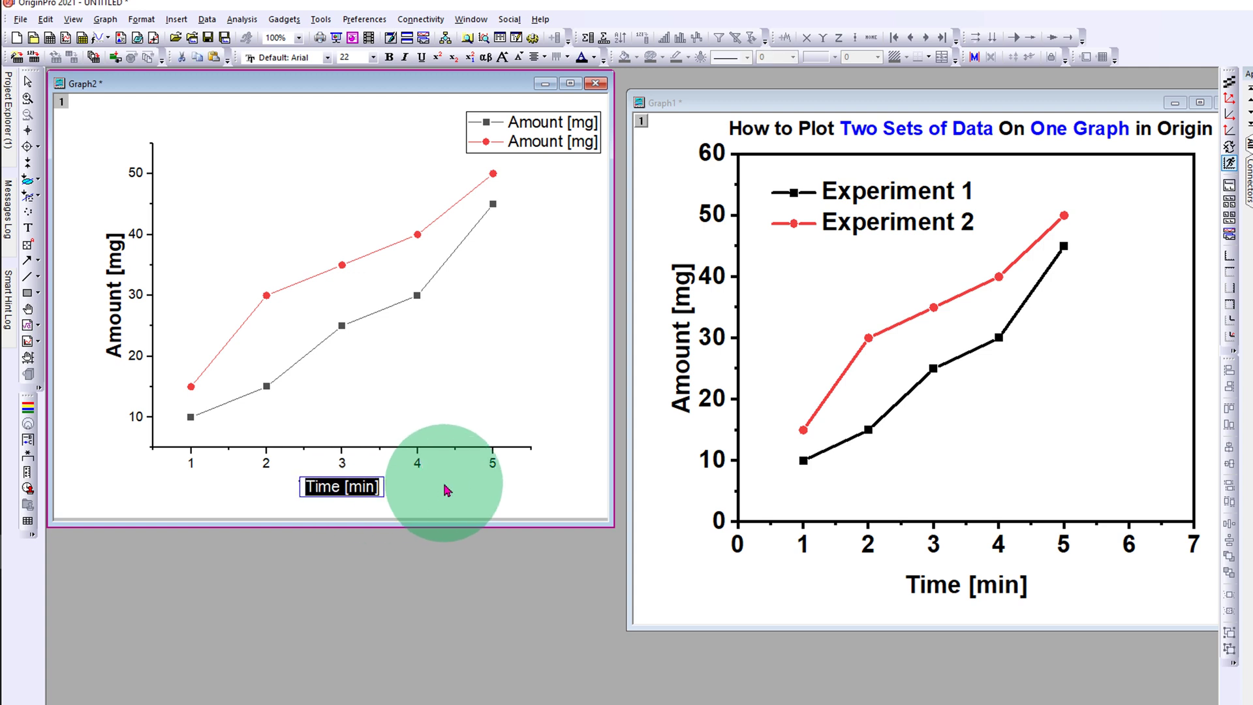
left_click(373, 58)
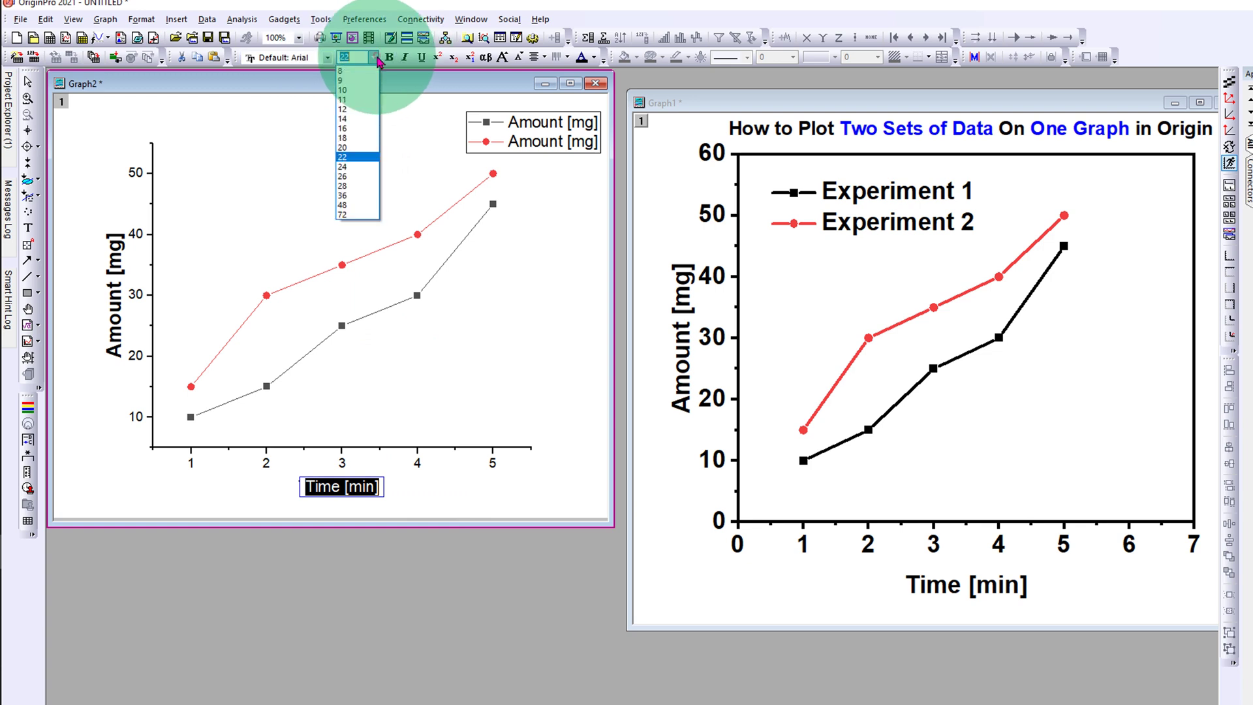
left_click(354, 183)
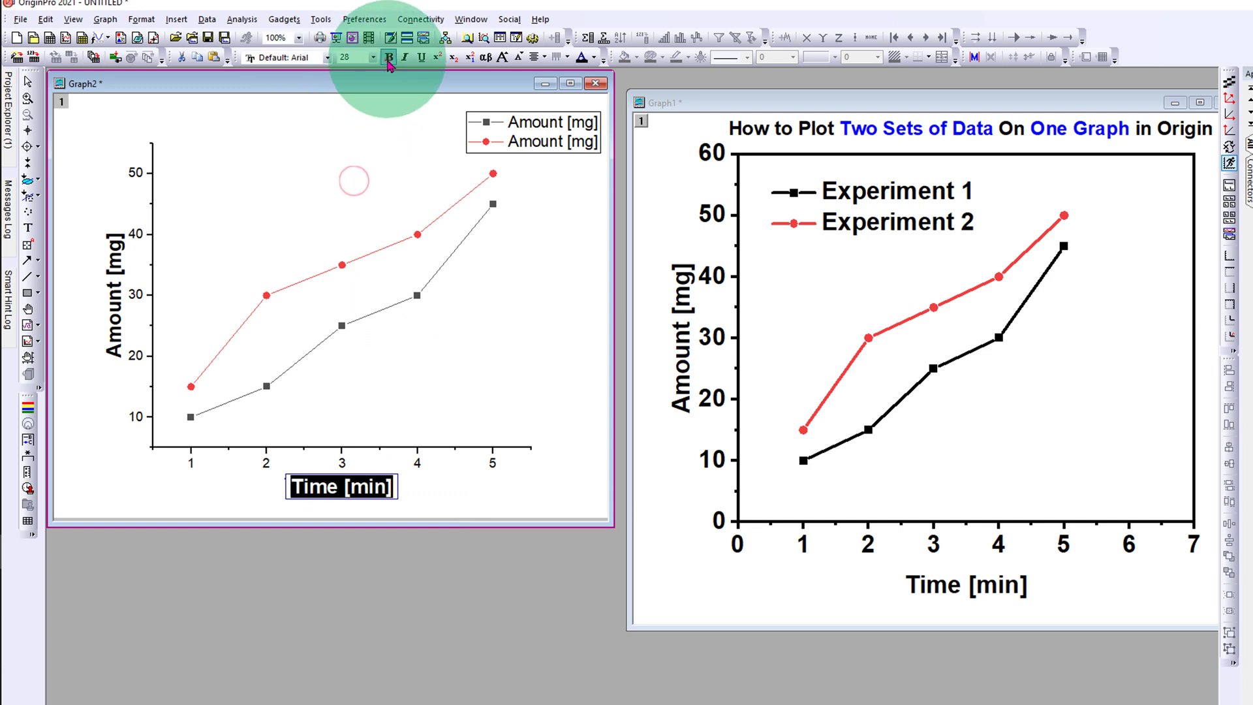
left_click(188, 494)
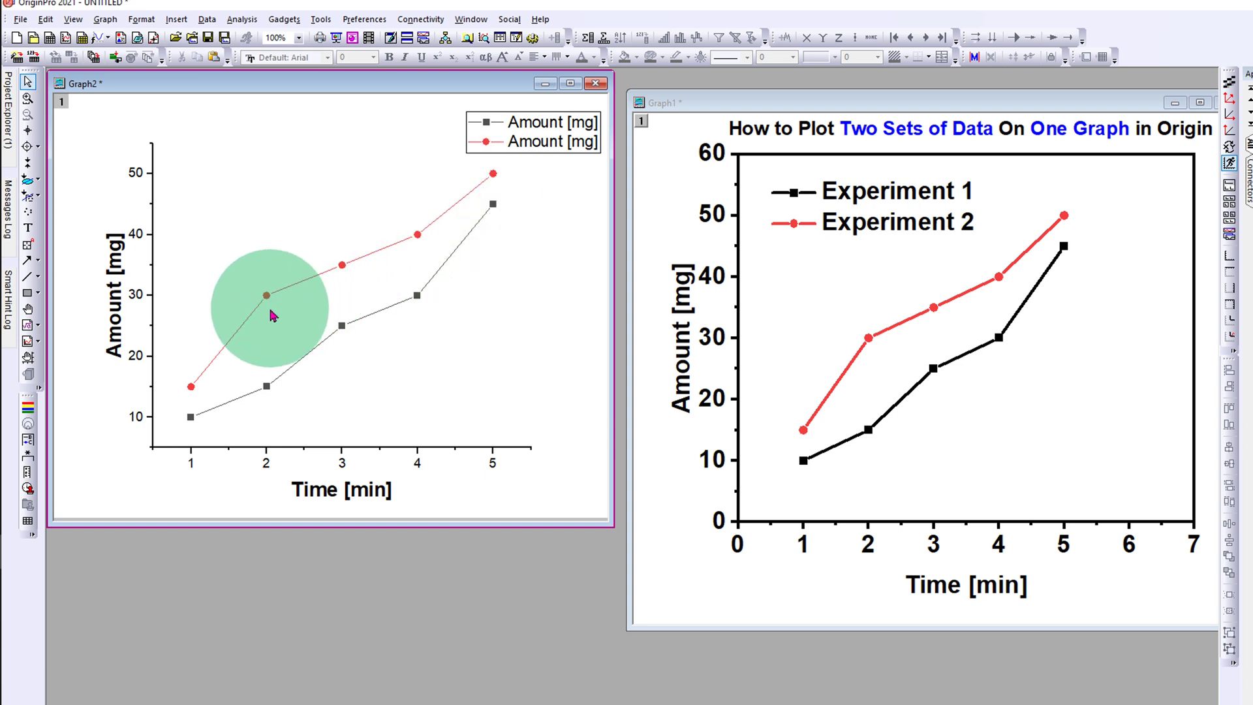
Recolour the red curve blue and the other curve black with line width 3
left_click(392, 252)
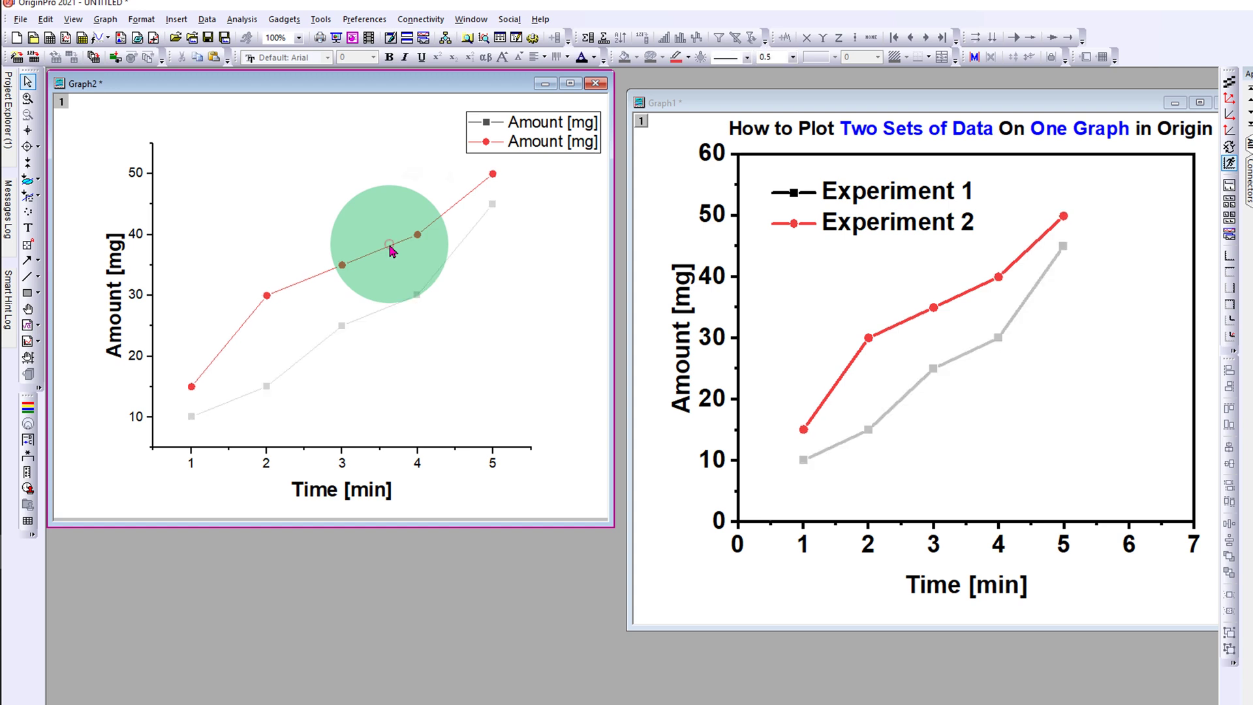
left_click(689, 58)
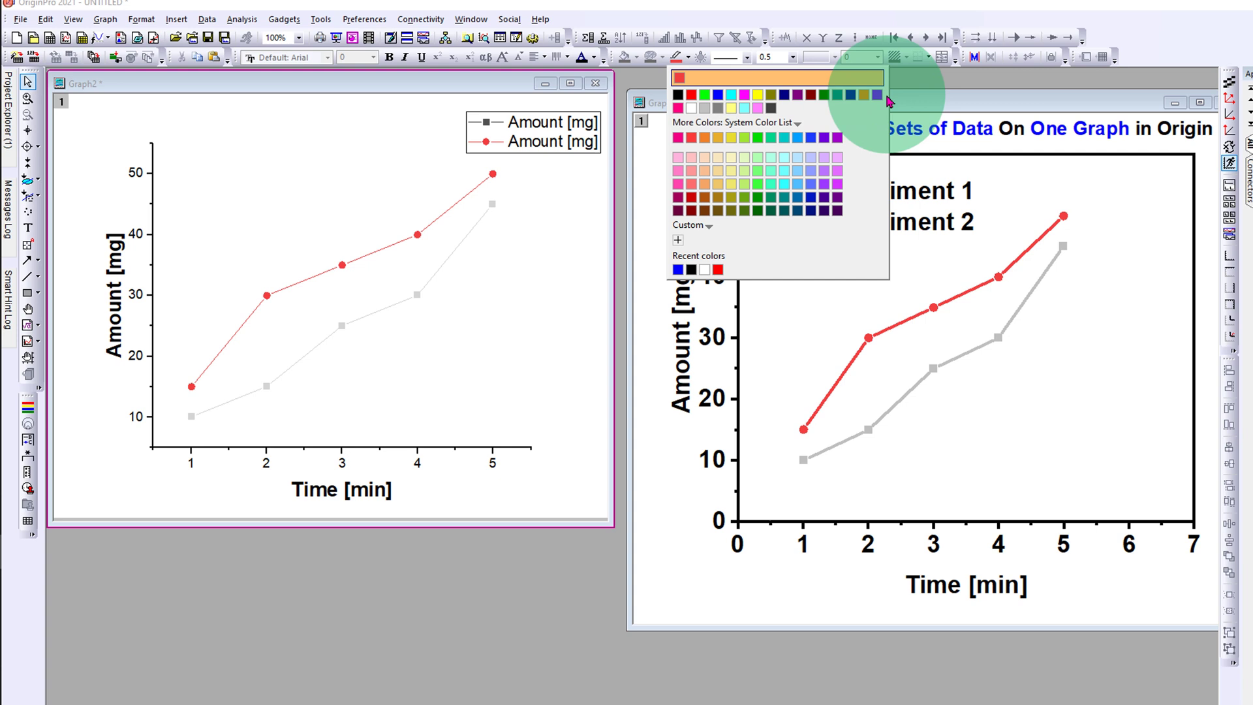
left_click(717, 98)
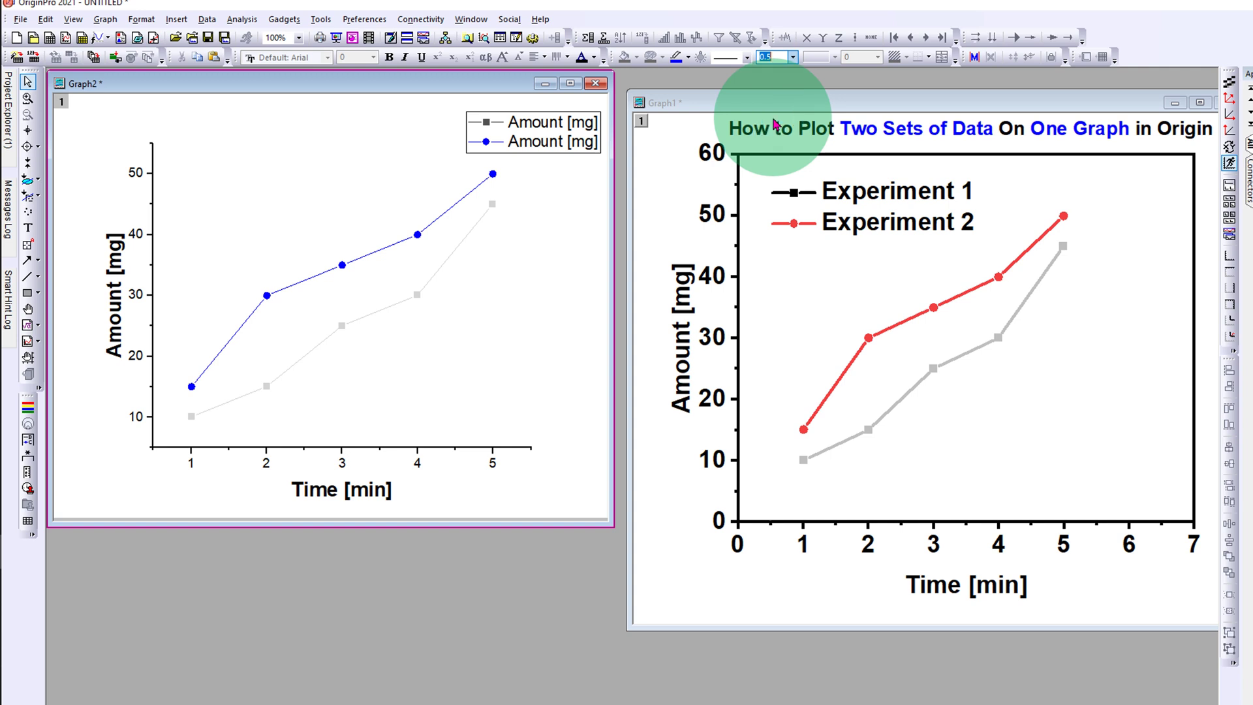
left_click(438, 269)
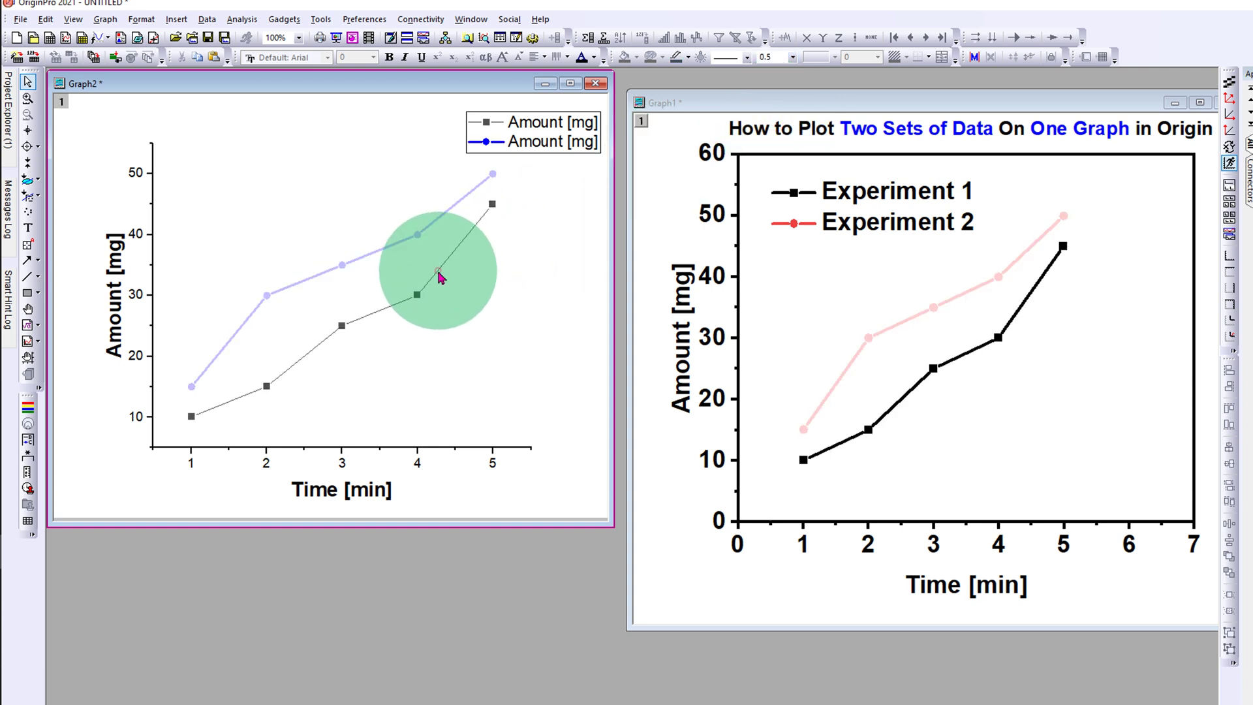
left_click(690, 59)
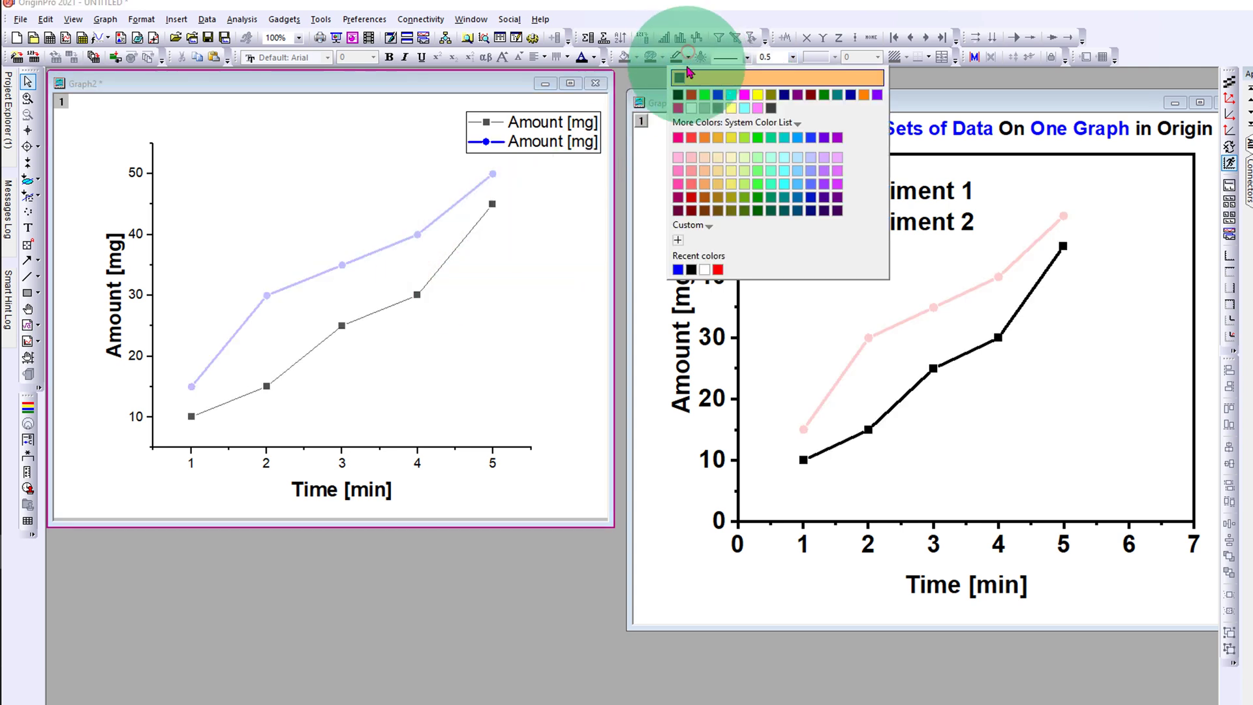
left_click(677, 95)
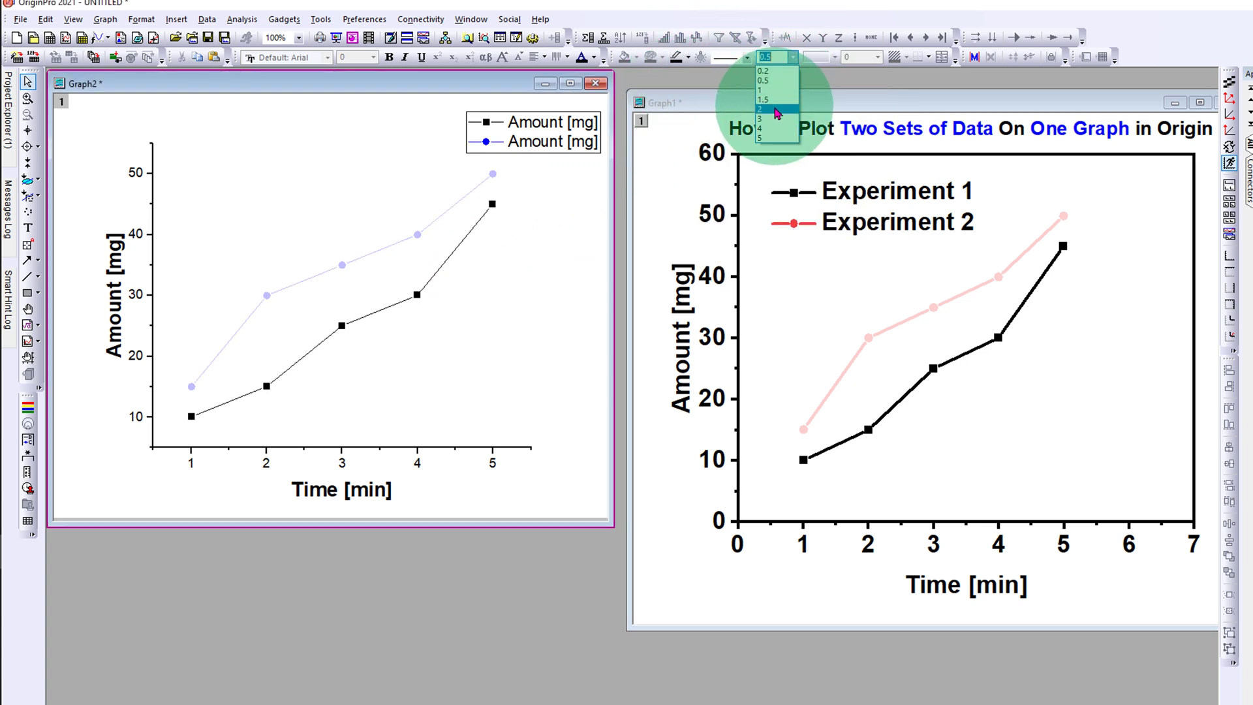
left_click(780, 120)
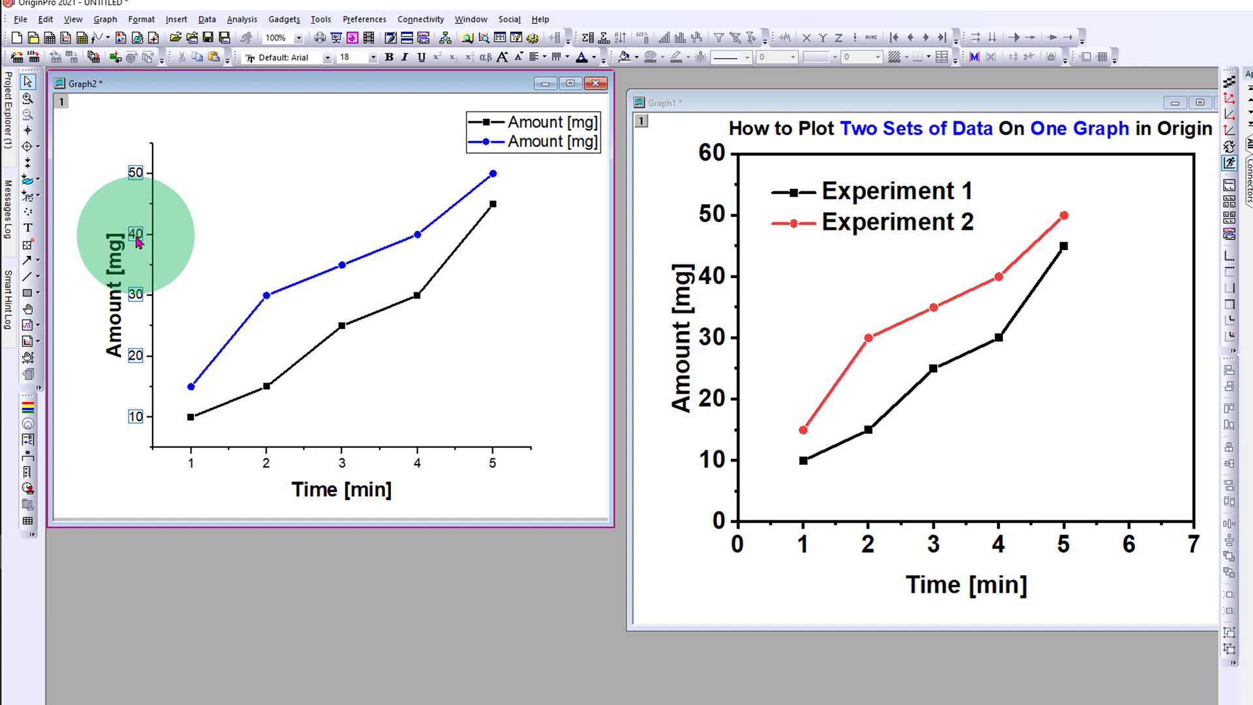
In the axis properties, show Top and Right axis lines at thickness 3
right_click(138, 242)
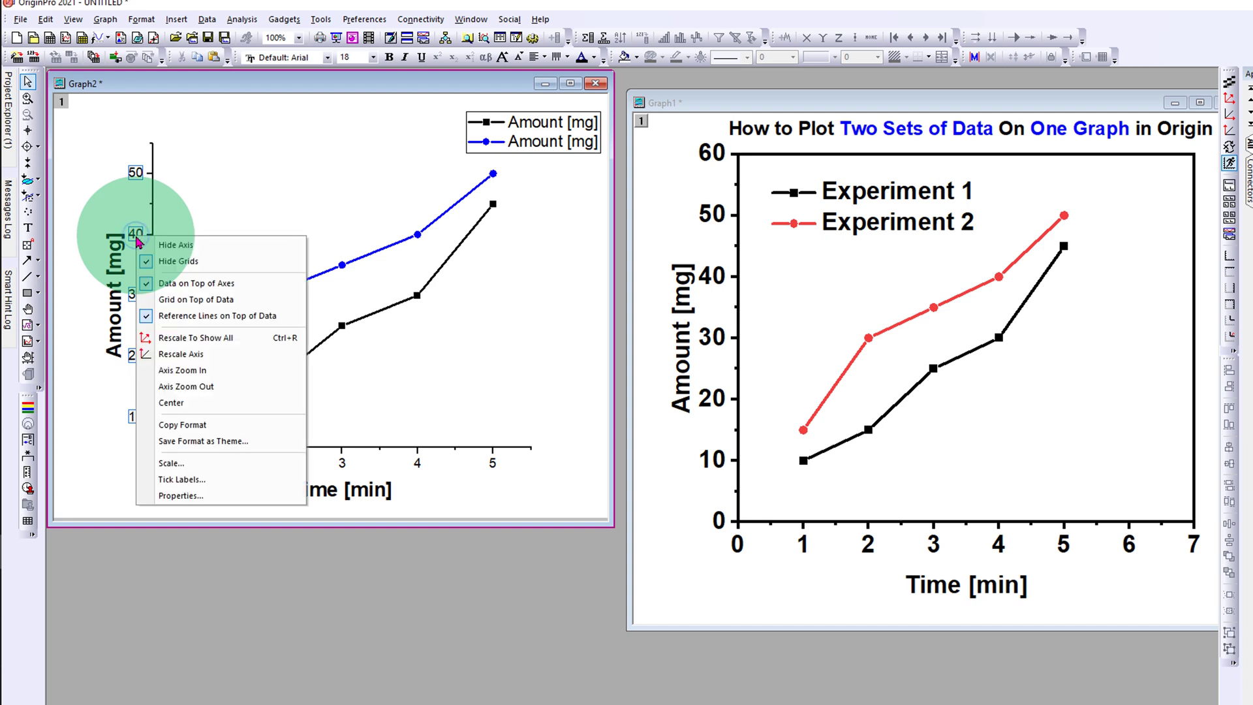
left_click(221, 501)
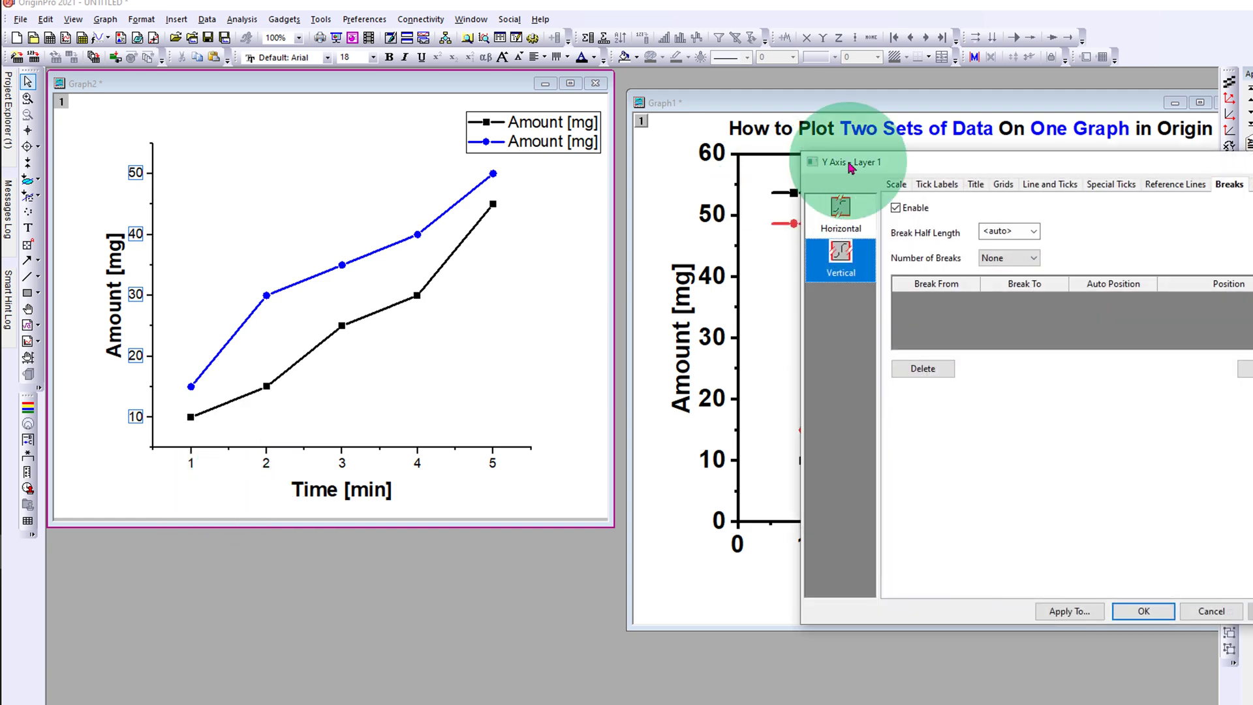
left_click_drag(833, 161, 405, 272)
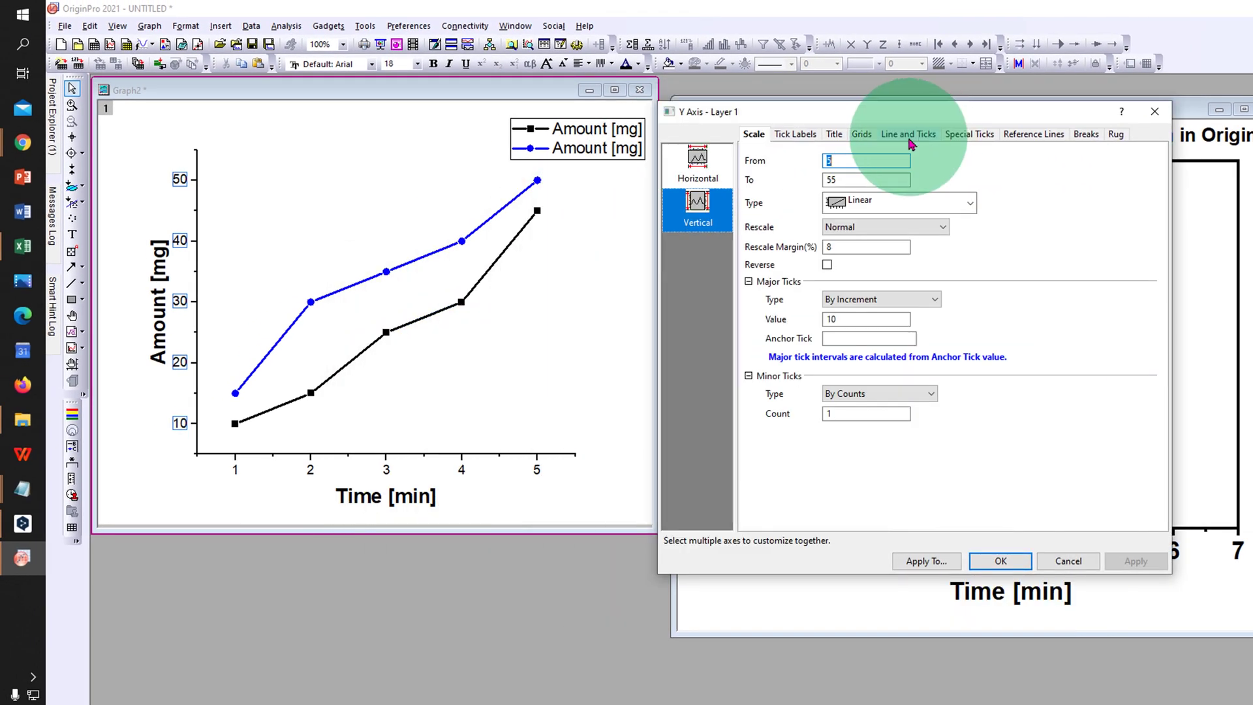
left_click(910, 137)
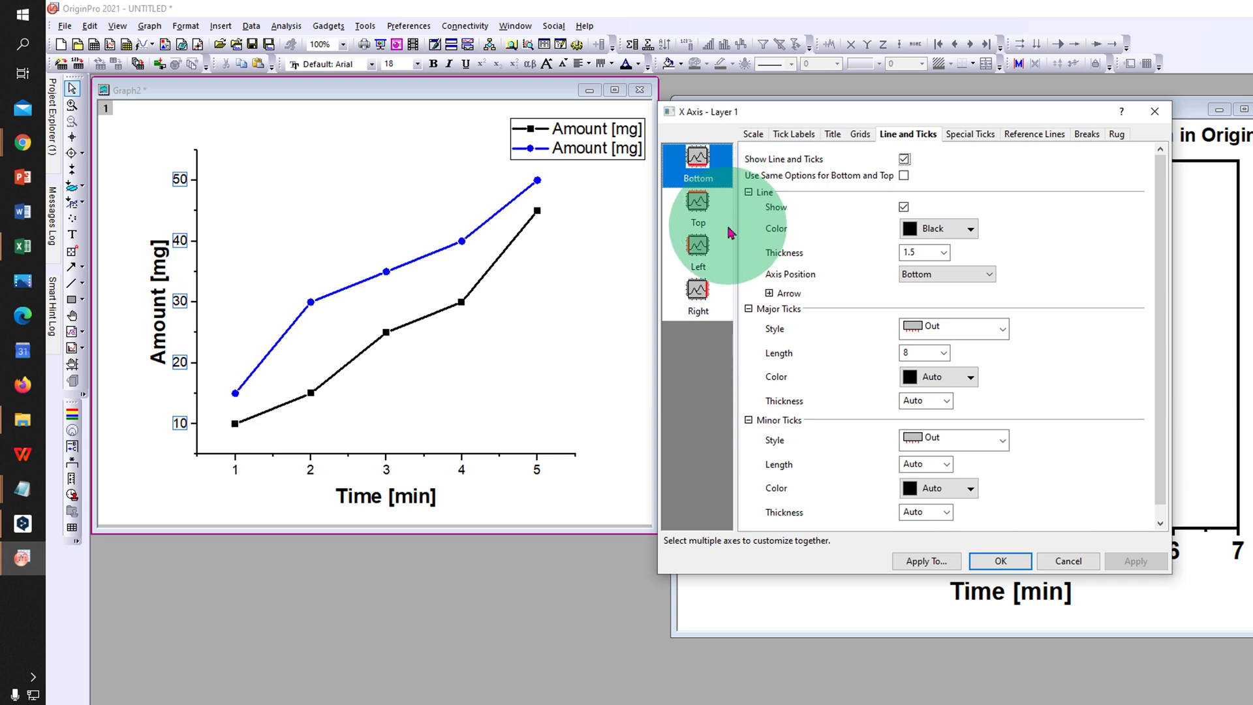
left_click(698, 294, "ctrl")
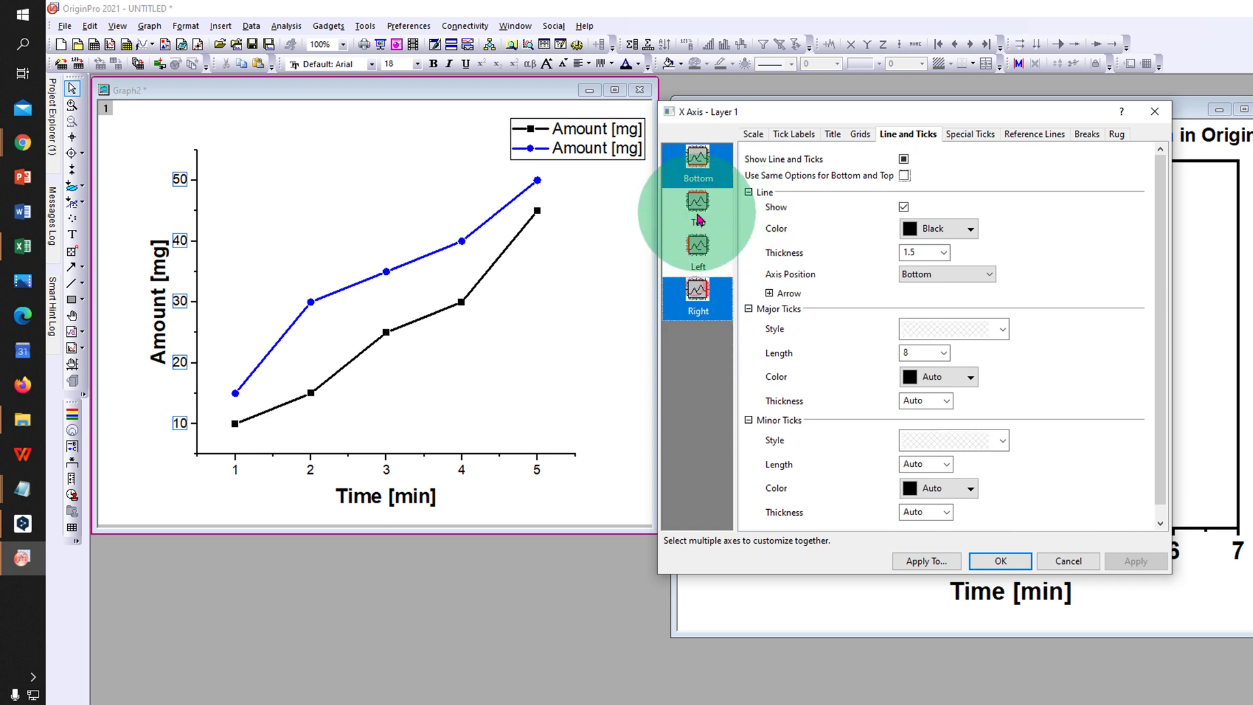
left_click(698, 210, "ctrl")
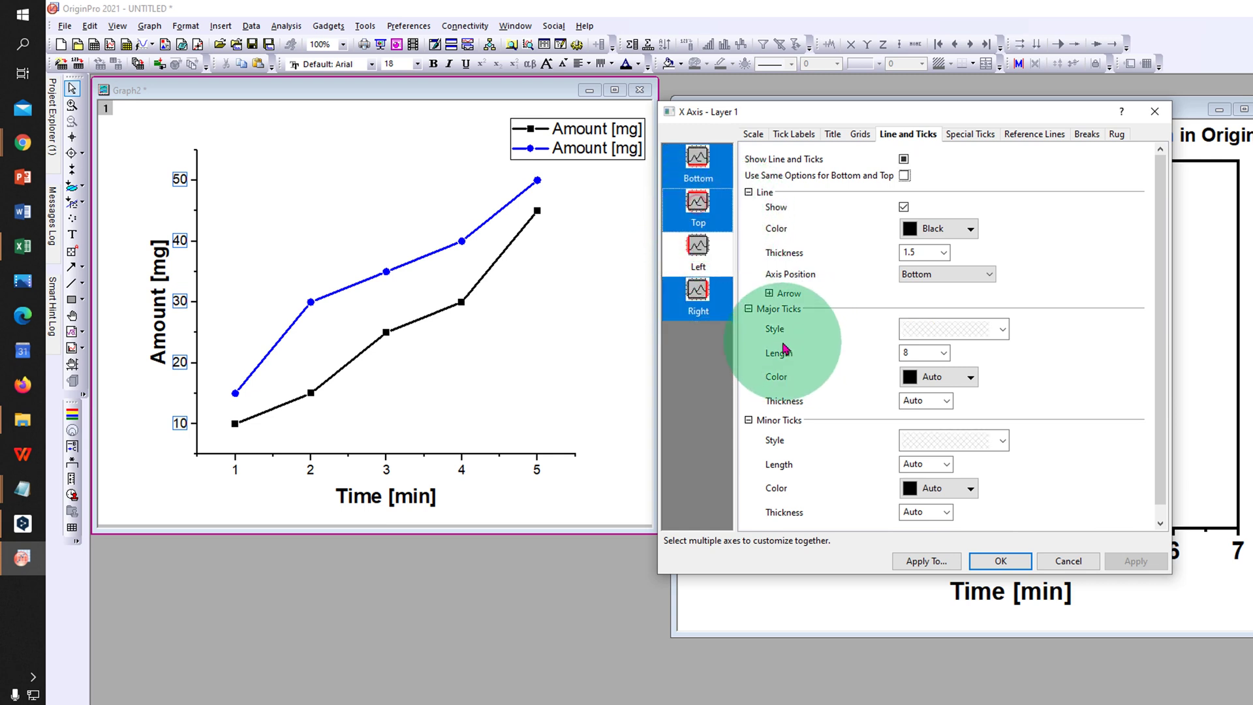
left_click(711, 171, "ctrl")
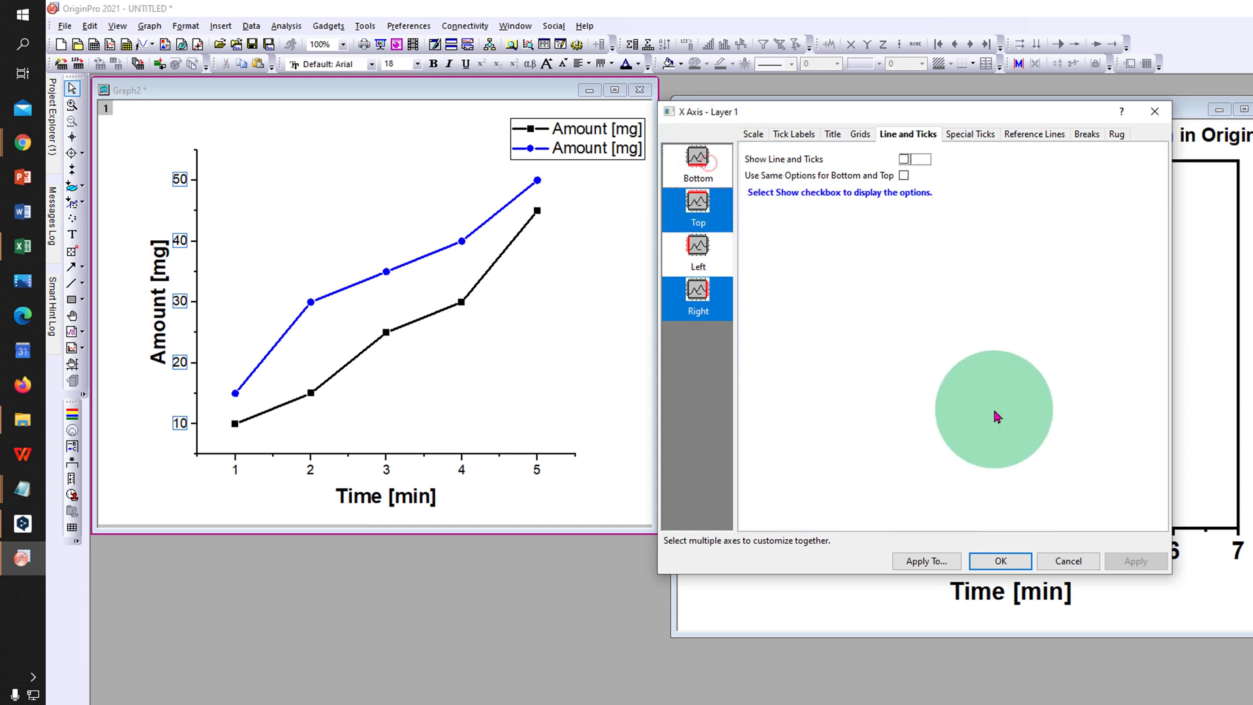
left_click(904, 159)
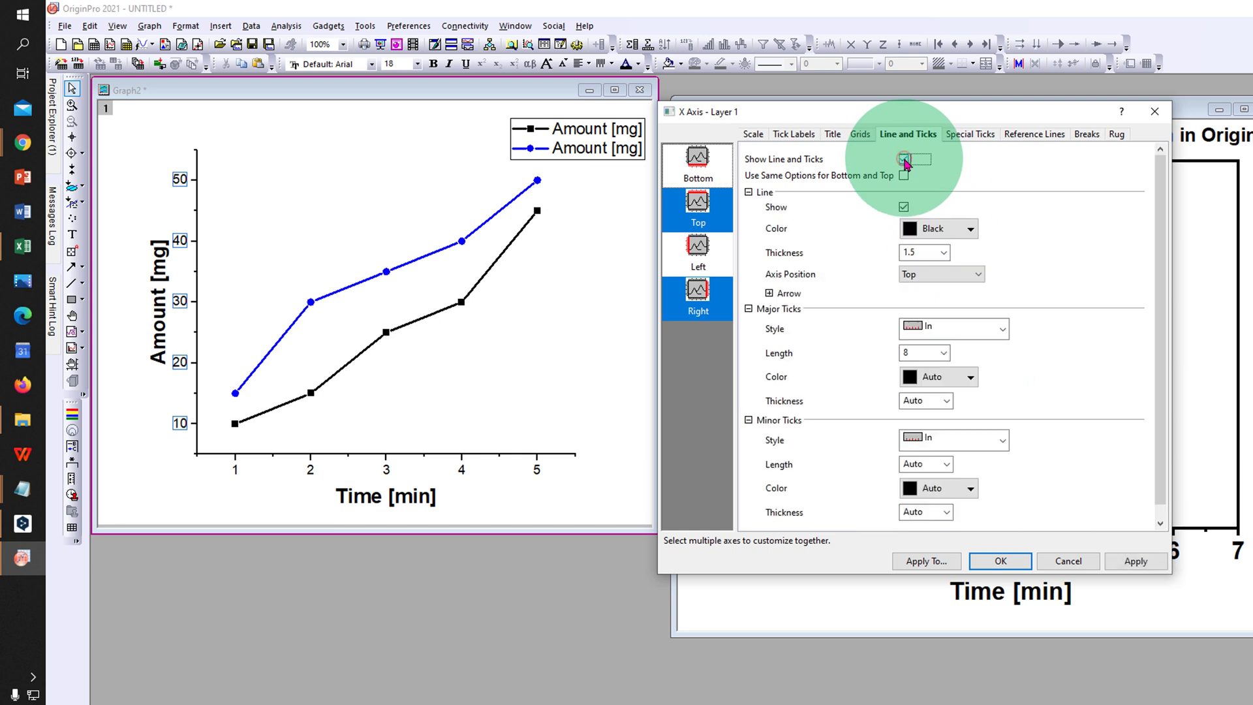
left_click(945, 252)
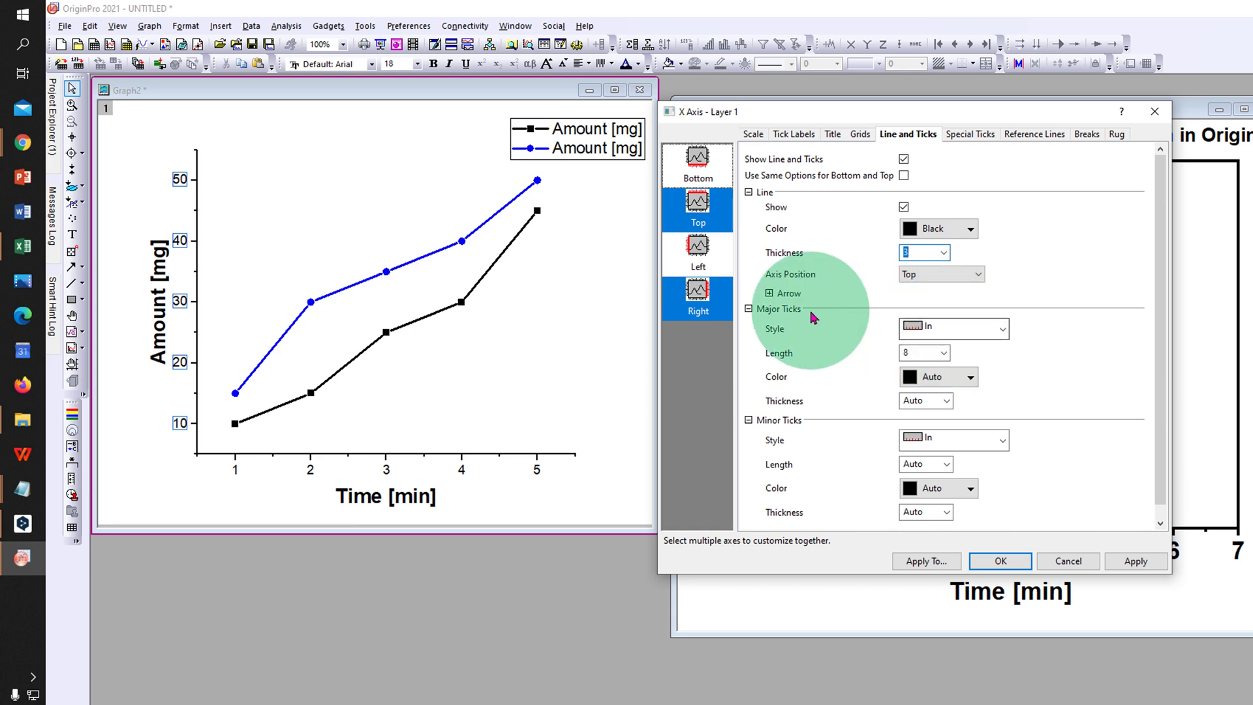
Remove major and minor ticks from the top and right axes and apply
left_click(938, 330)
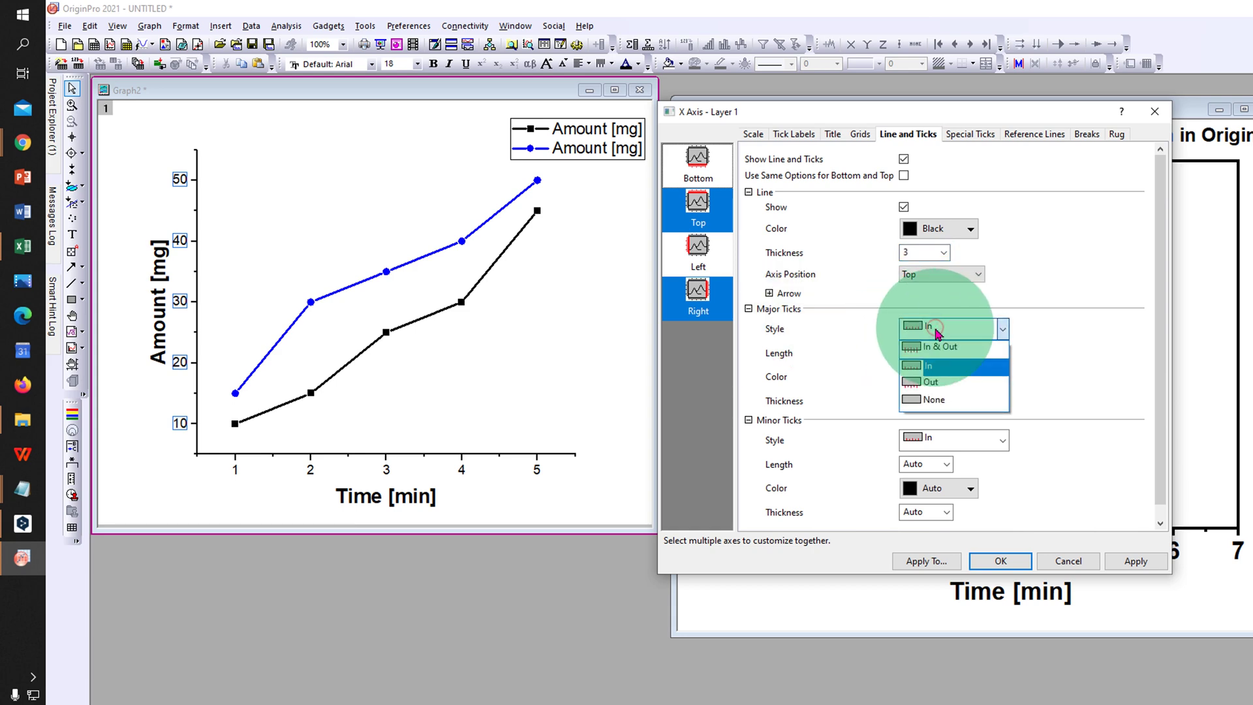
left_click(947, 403)
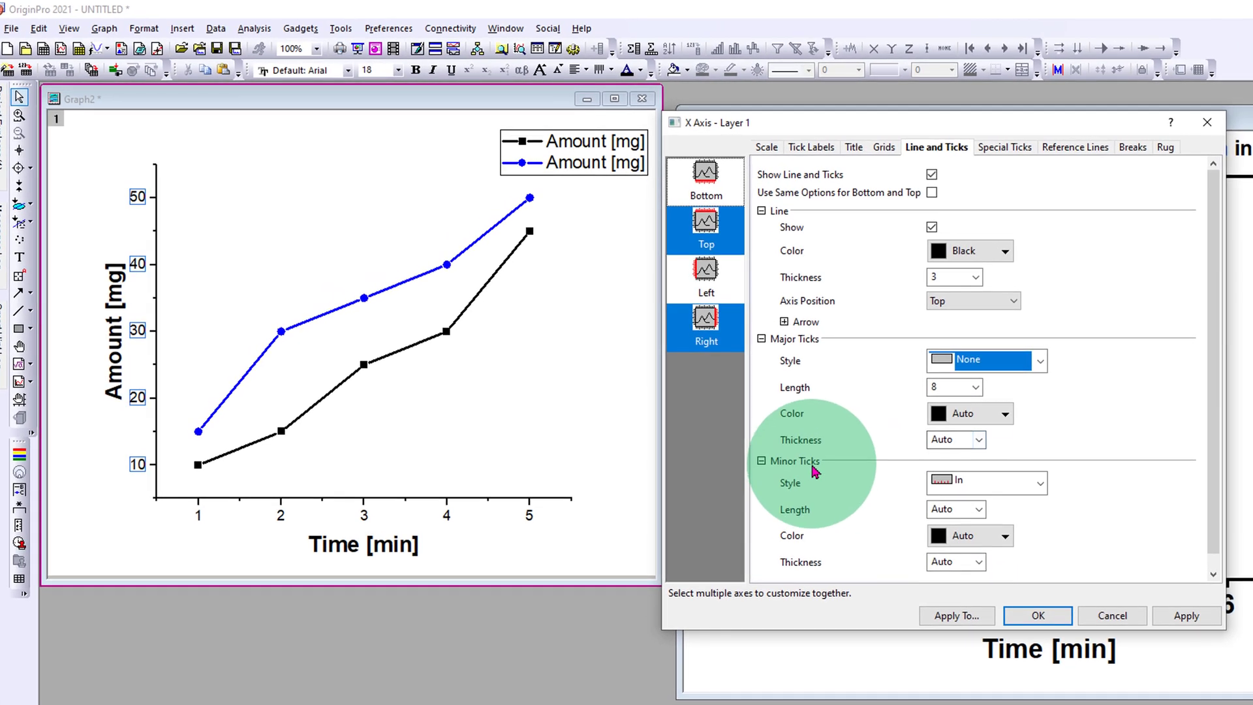
left_click(940, 440)
left_click(966, 563)
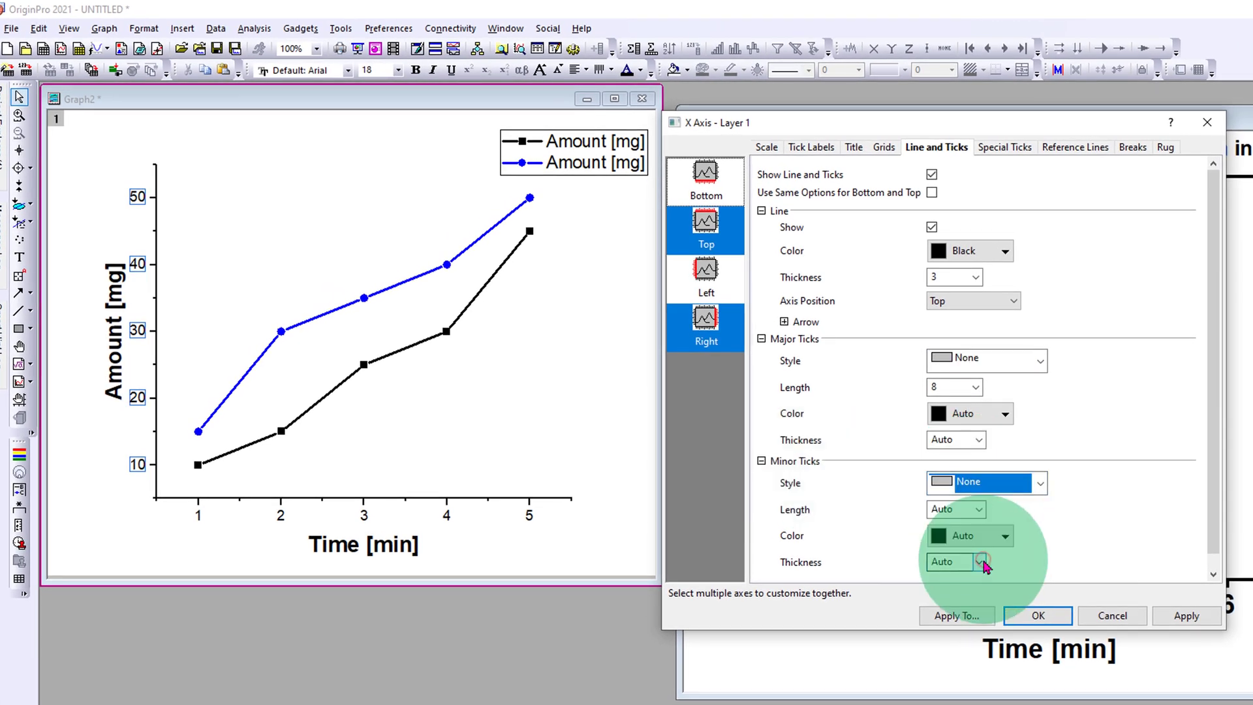
left_click(1187, 616)
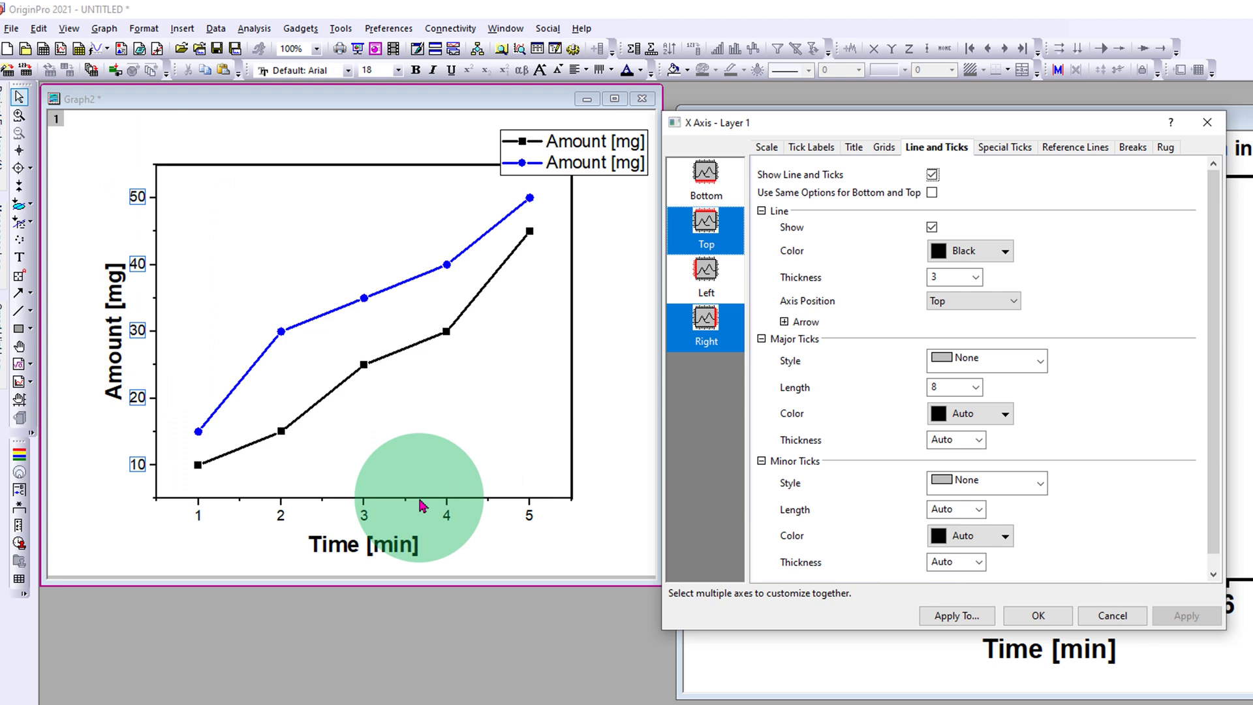
Set the Bottom and Left axis lines to thickness 3 and apply
left_click(705, 191)
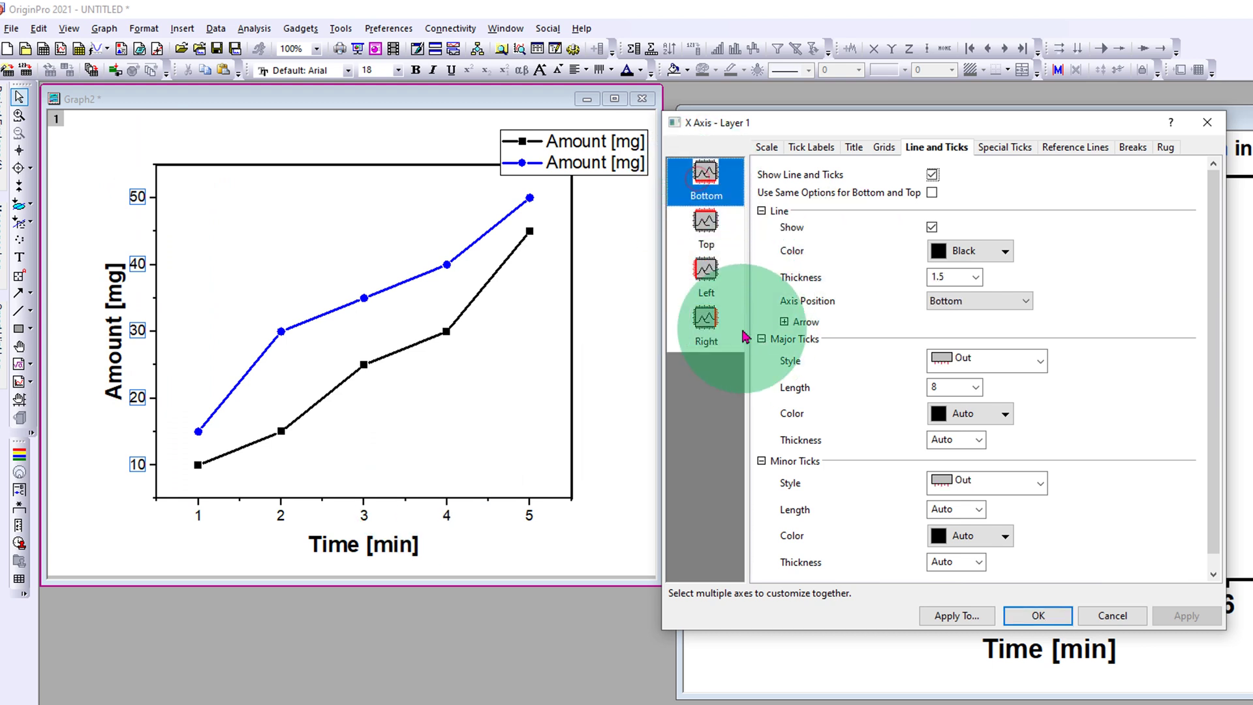
left_click(715, 284, "ctrl")
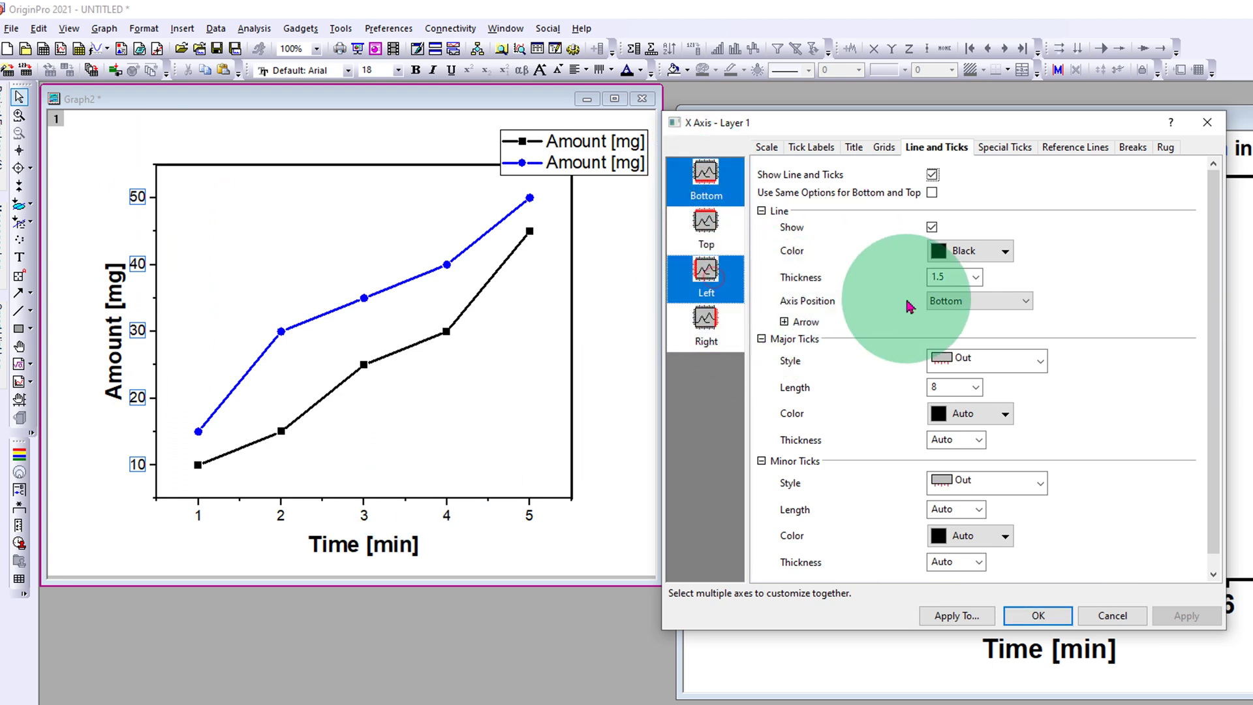
left_click(976, 277)
left_click(954, 353)
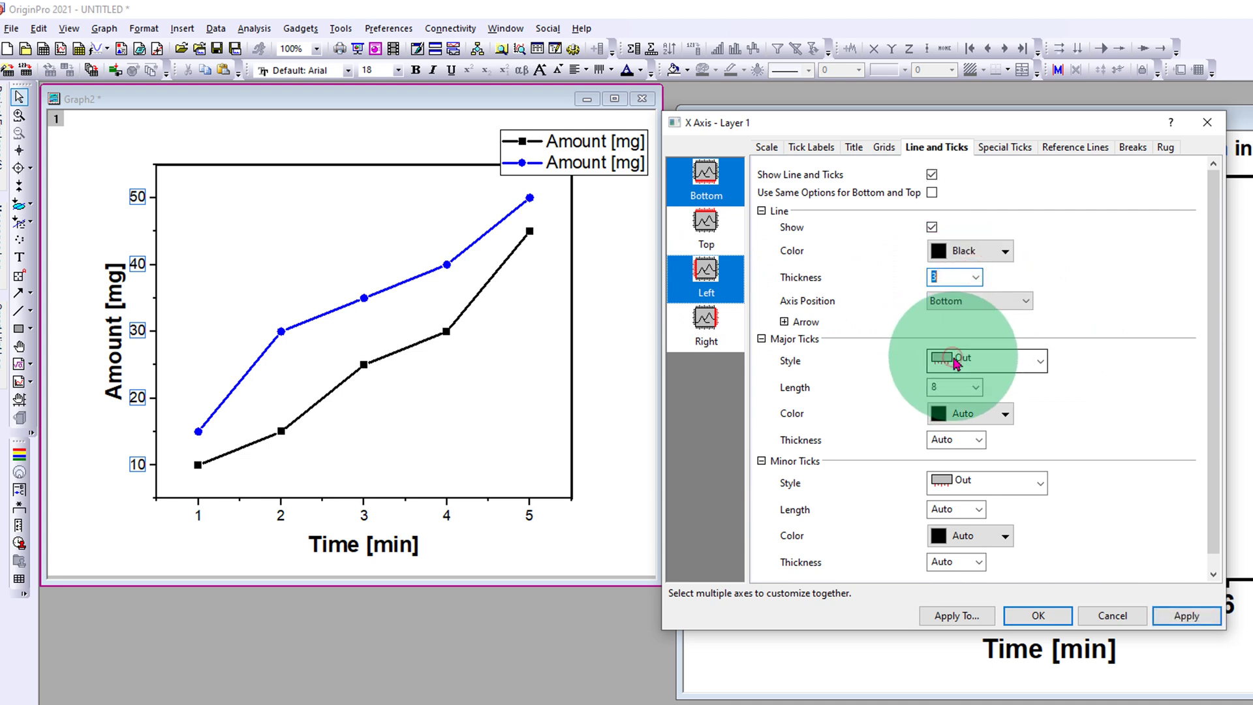
left_click(1203, 624)
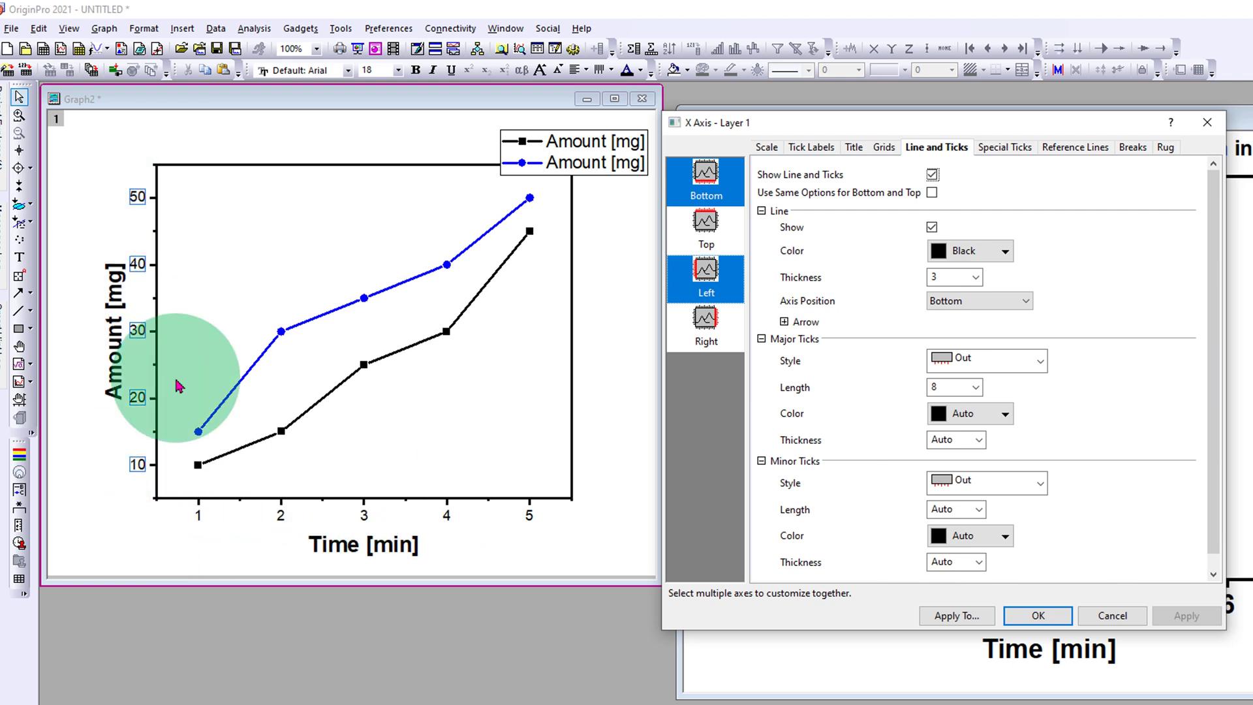
Format the bottom and left tick labels as bold size 28, apply, and close the dialog
left_click(824, 152)
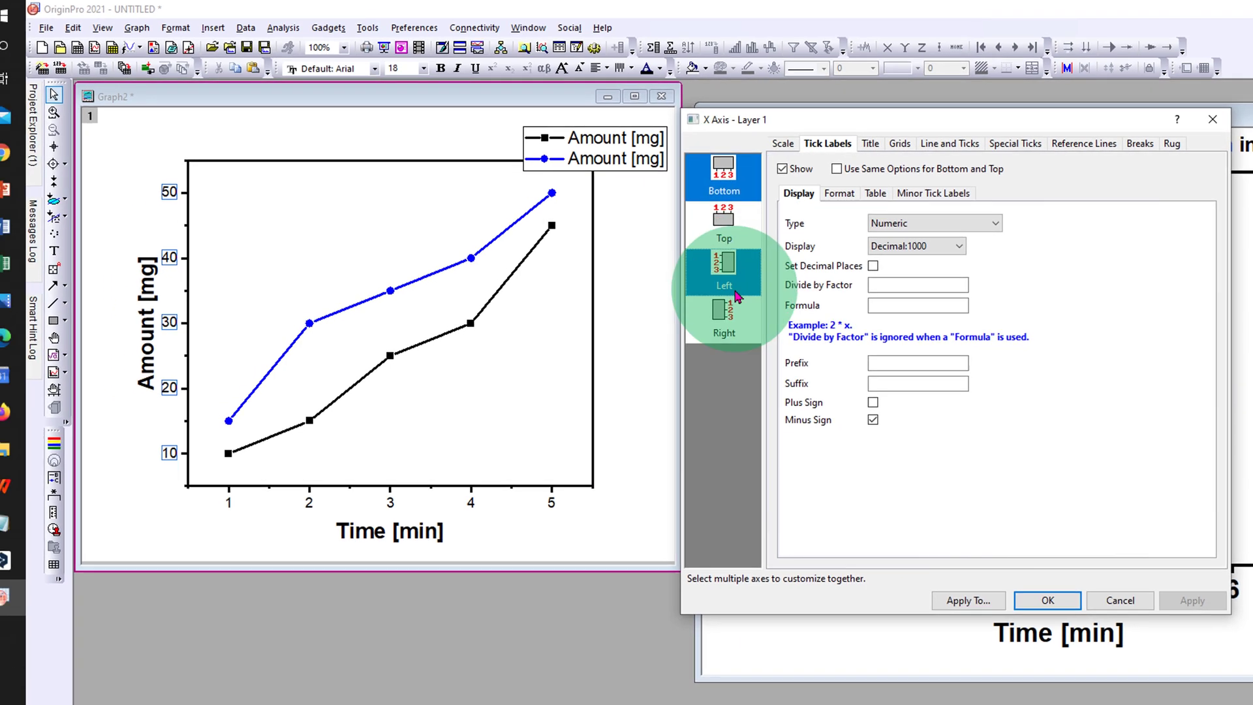
left_click(859, 196)
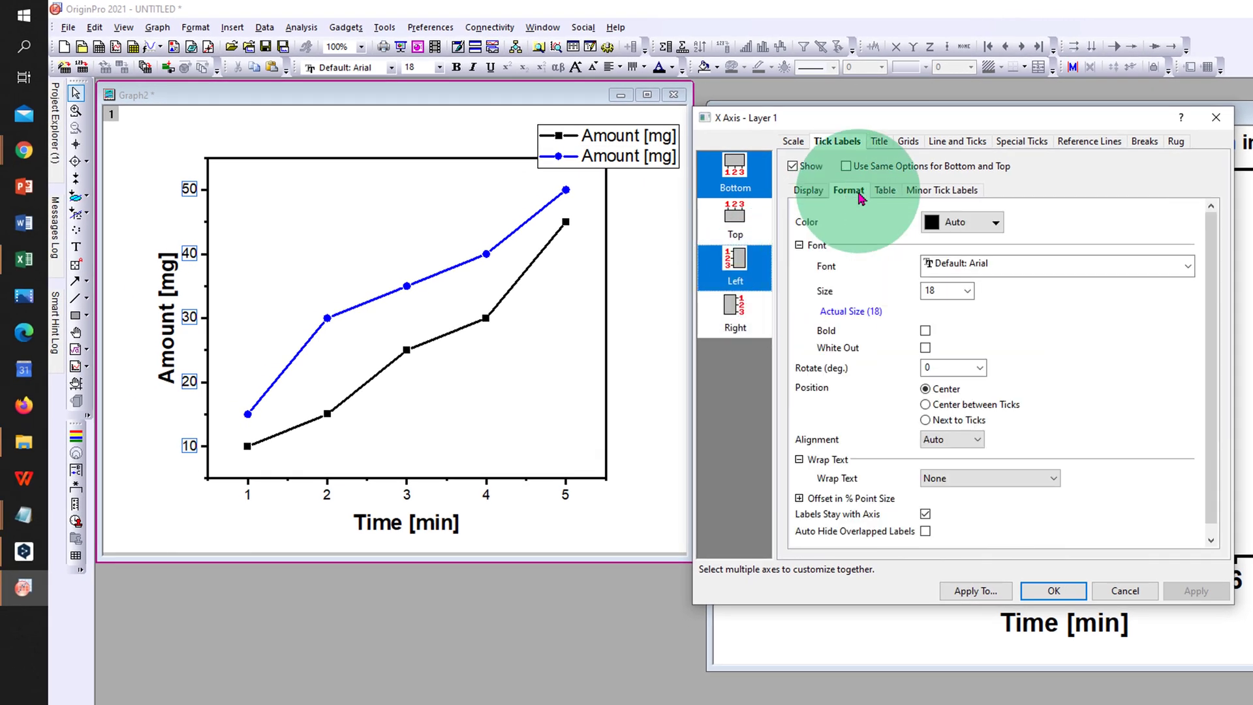
left_click(968, 290)
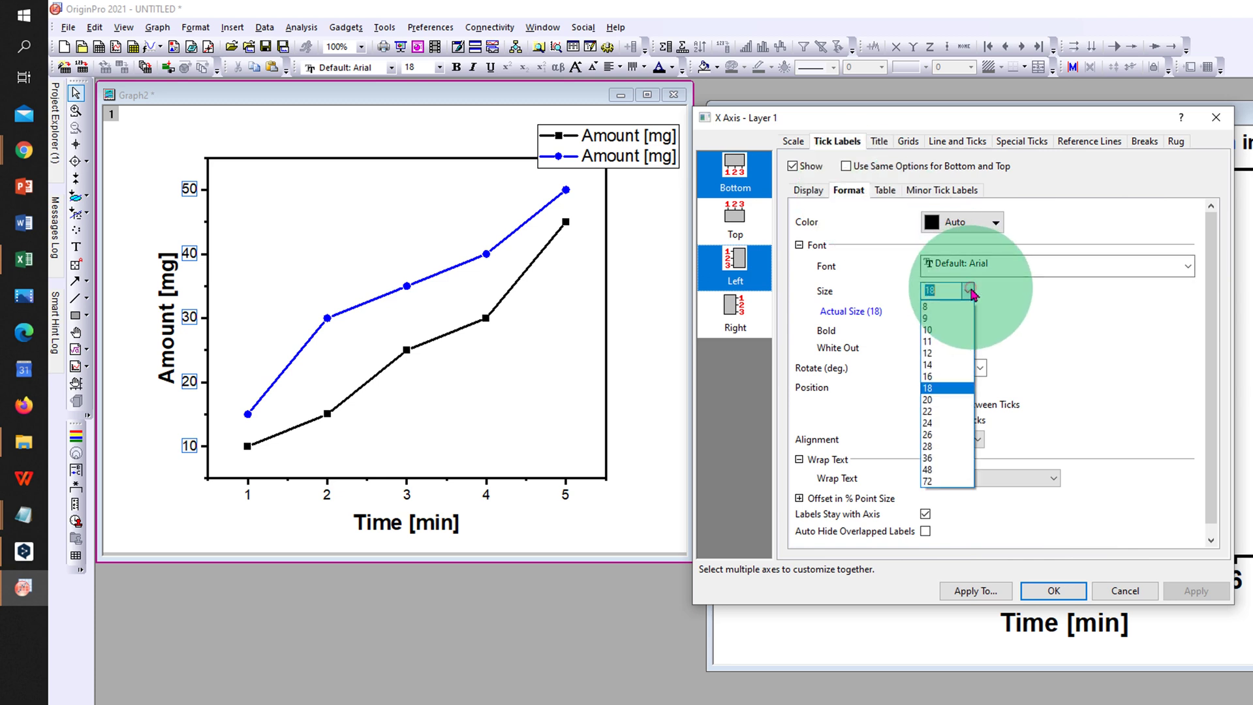
left_click(951, 451)
left_click(1201, 593)
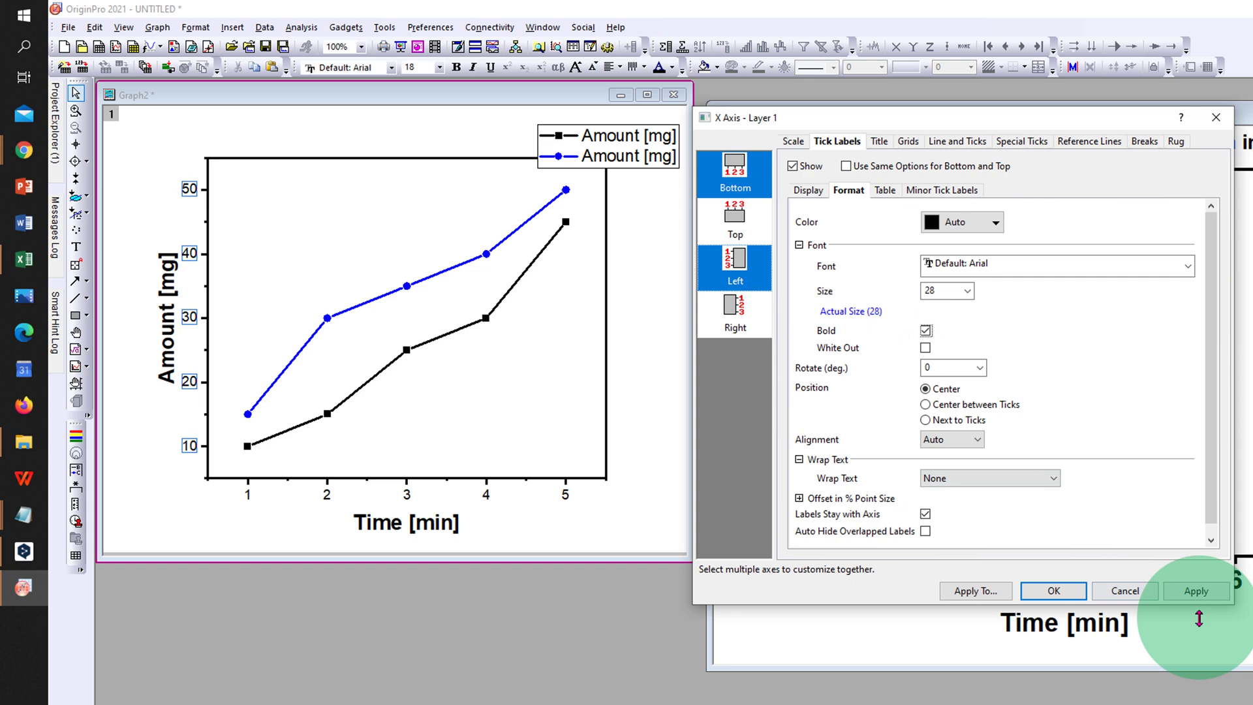
left_click(1057, 592)
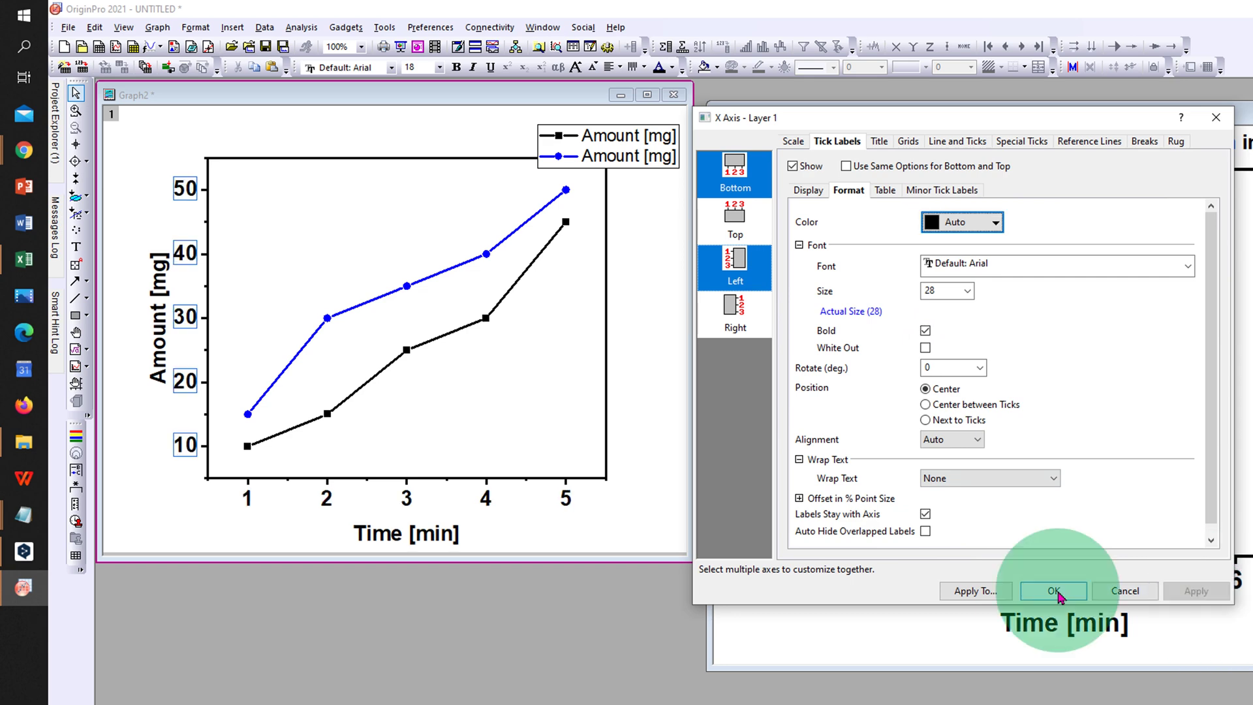
Move the legend into the plot and relabel it 'Experimet 1' / 'Experiment 2' in bold size 36
left_click_drag(594, 140, 327, 194)
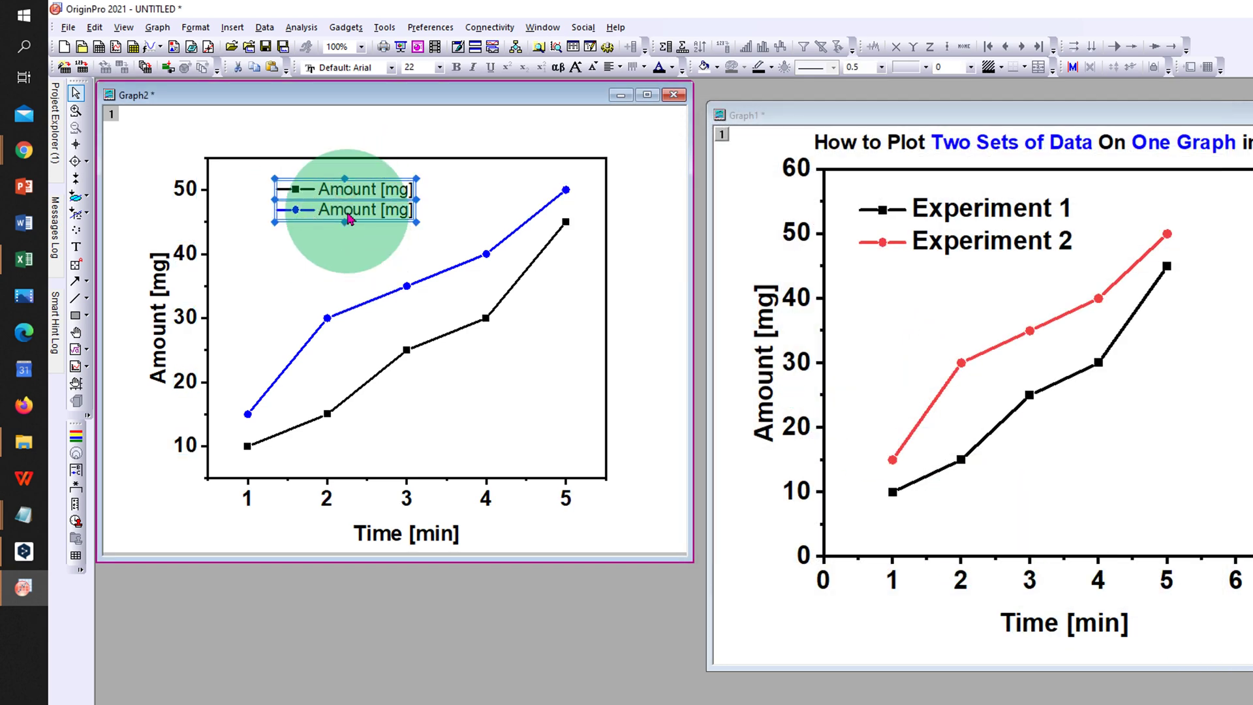
double_click(344, 191)
left_click(715, 211)
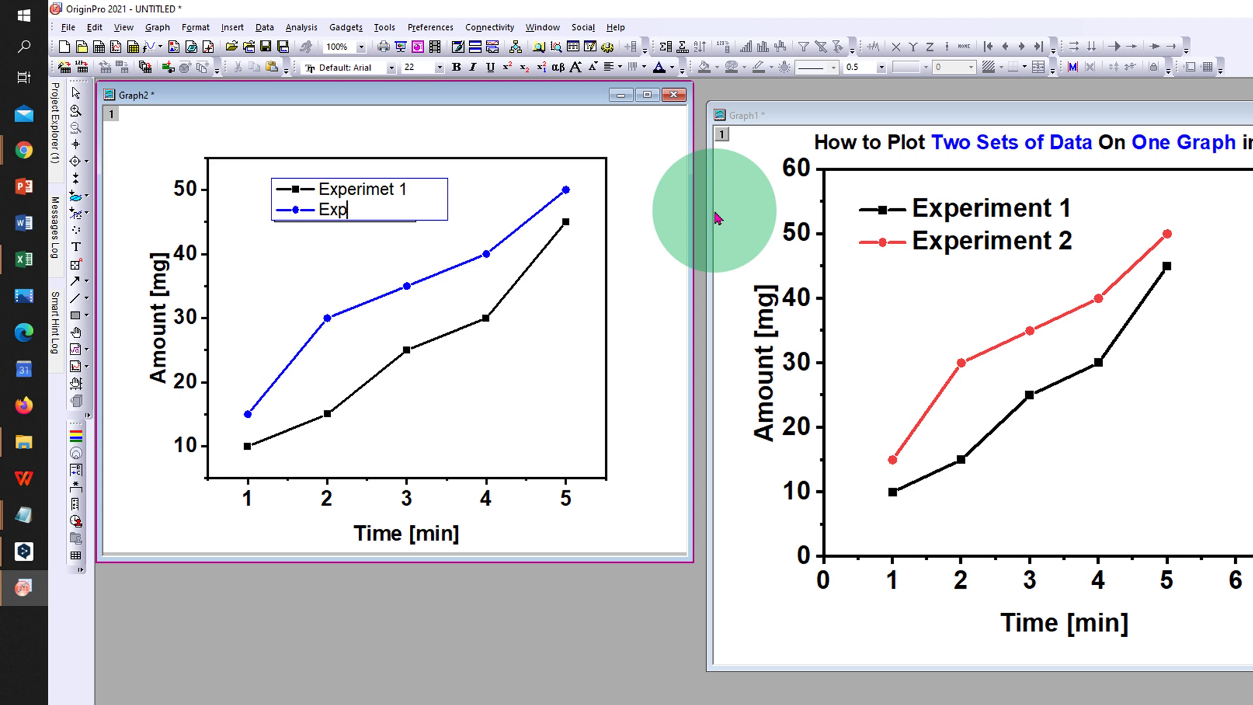
key("ctrl+a")
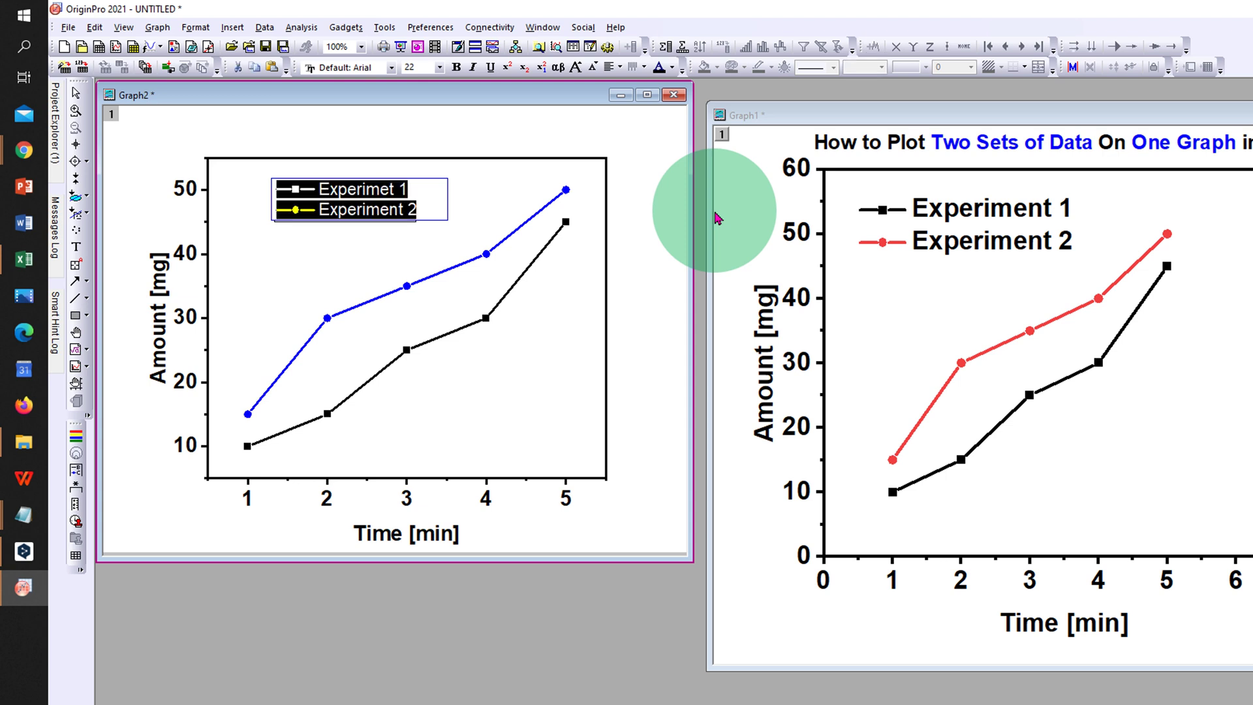
left_click(456, 67)
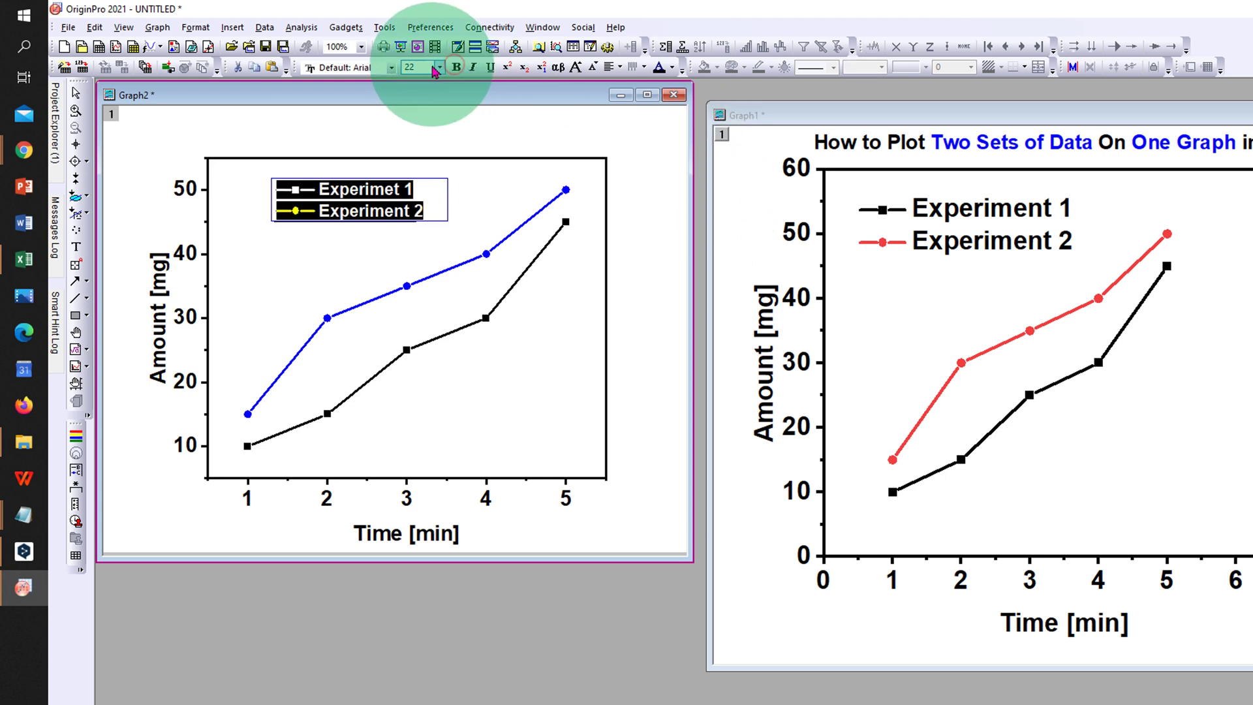
left_click(439, 67)
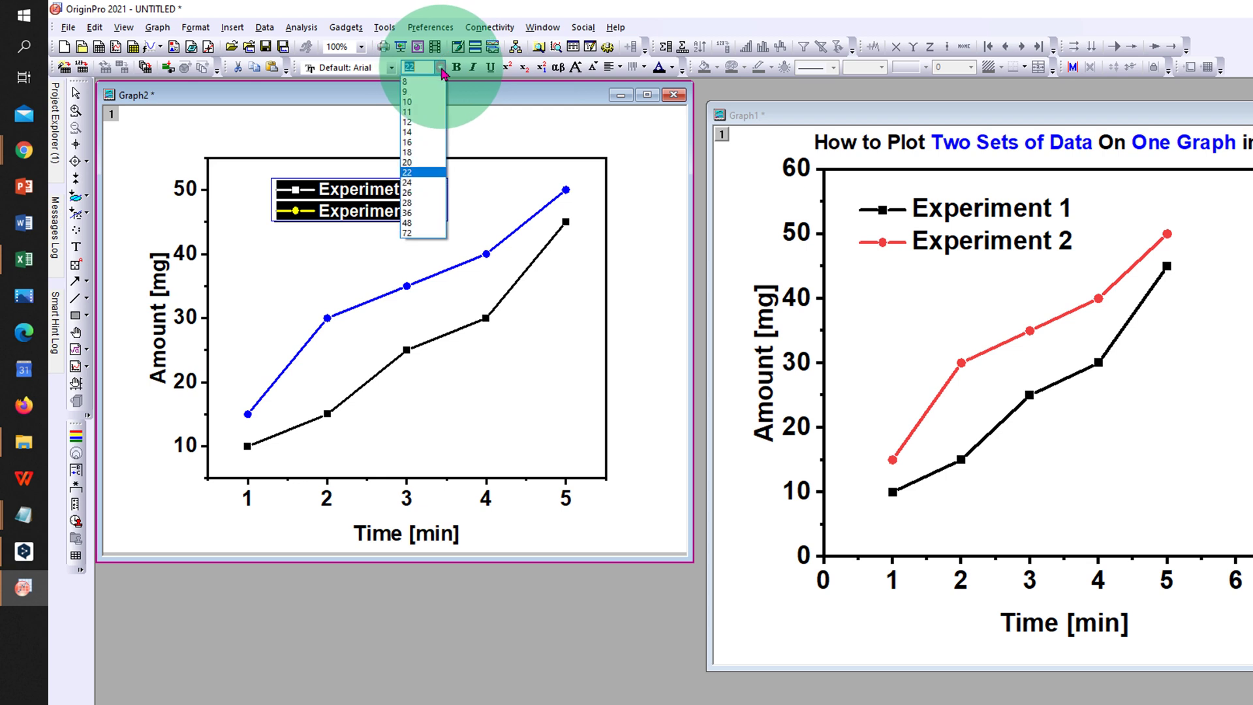
left_click(423, 212)
left_click(537, 408)
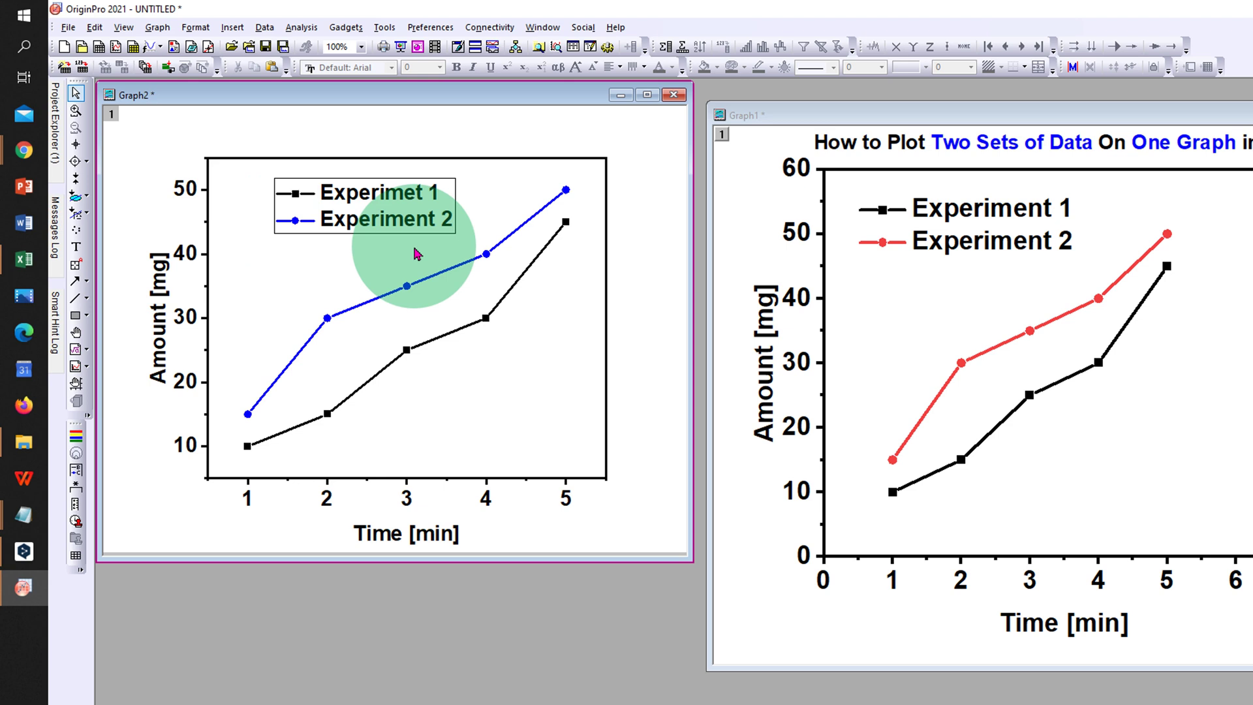
Remove the legend's border and tuck it into the plot's upper-left corner
left_click(449, 238)
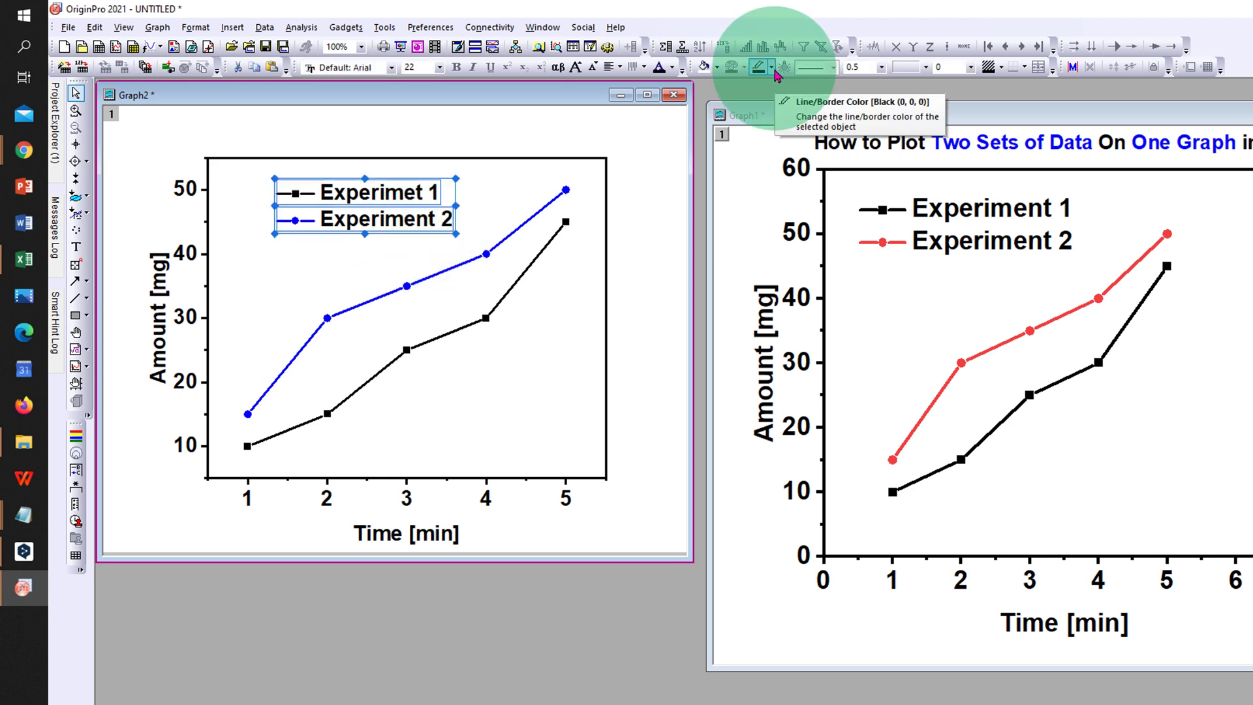
left_click(773, 68)
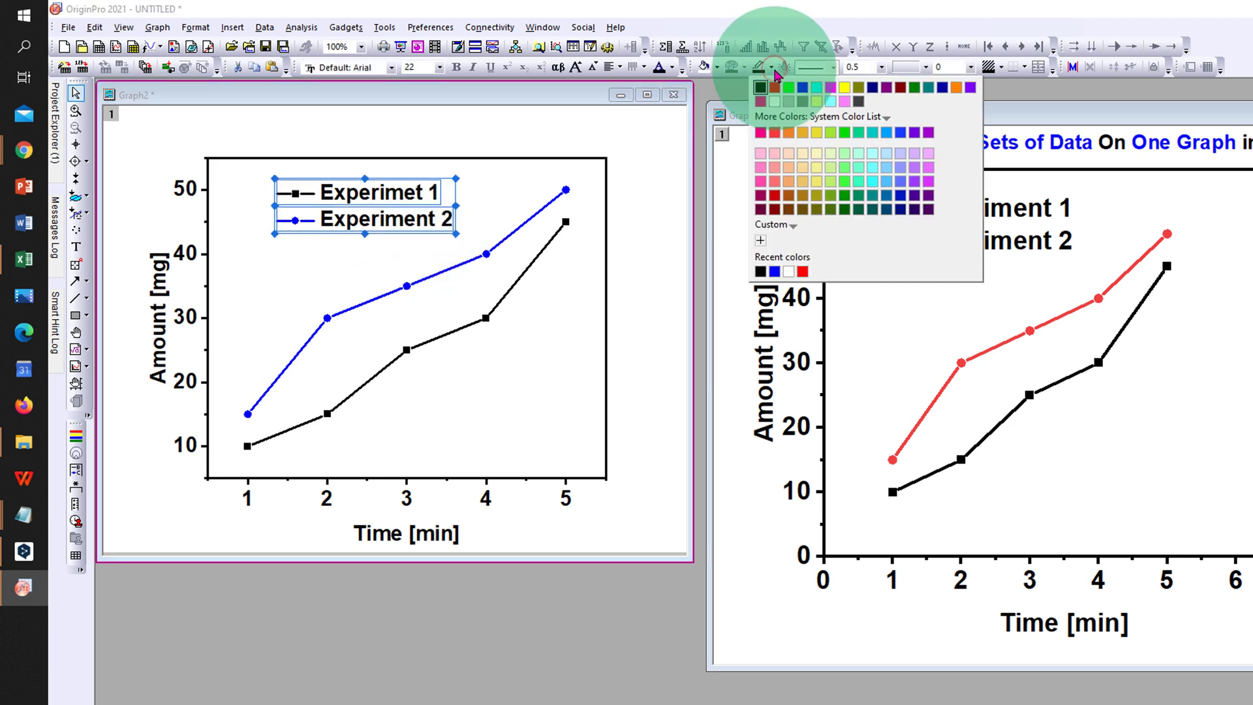
left_click(761, 87)
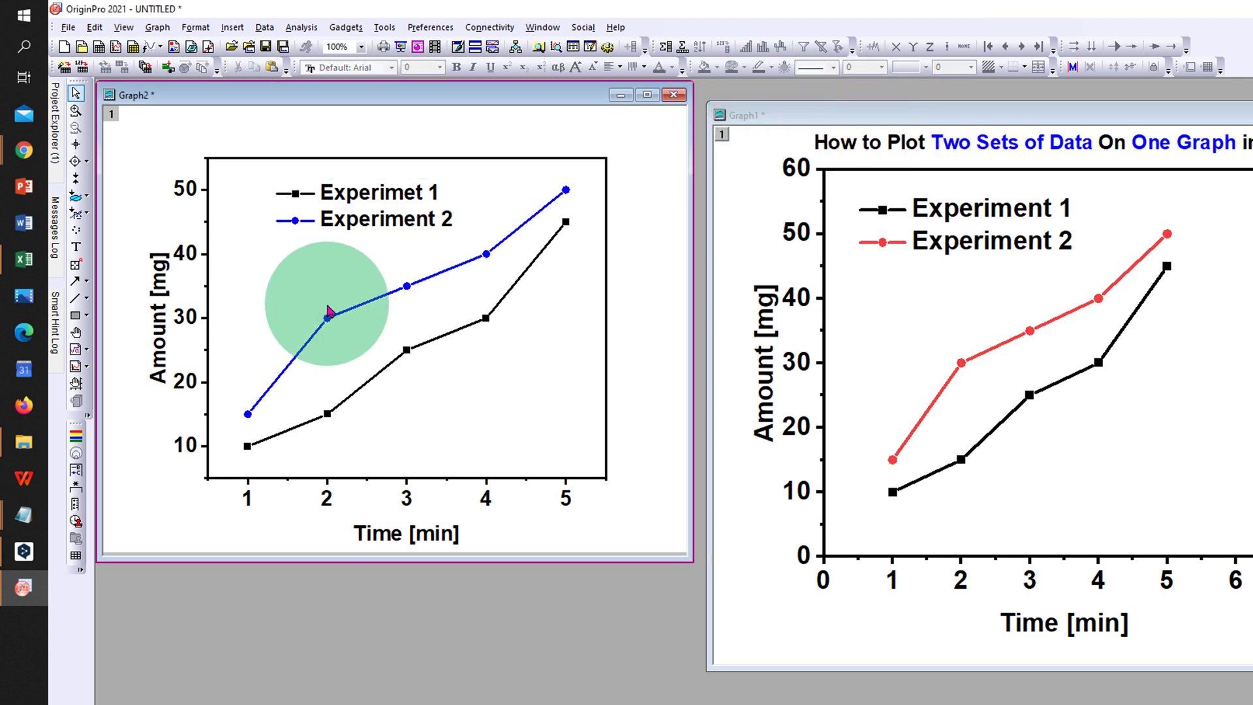
left_click(395, 203)
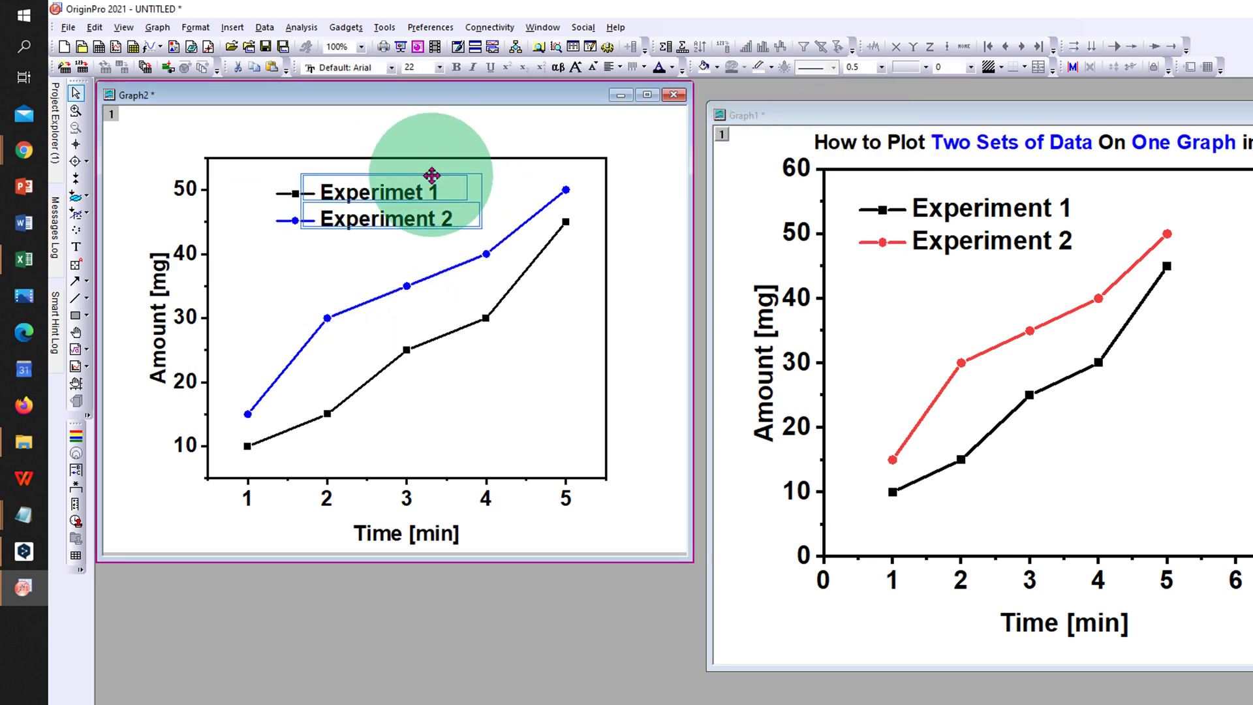
left_click_drag(431, 175, 358, 167)
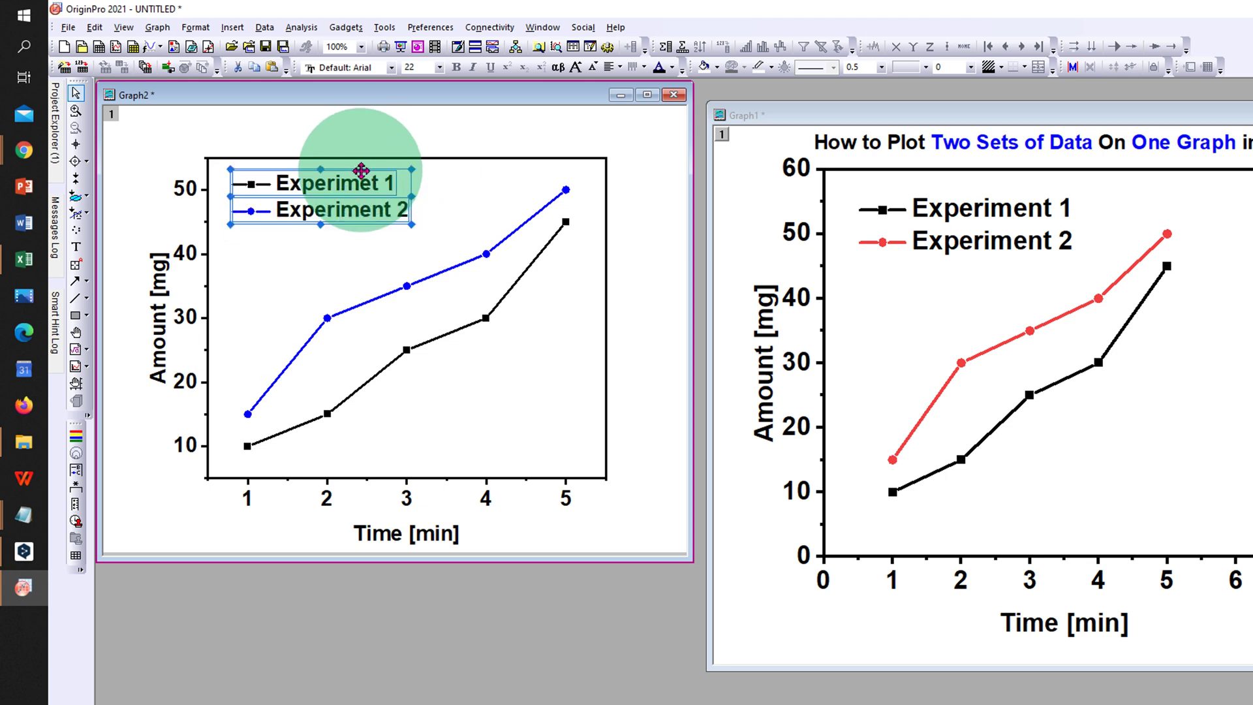
left_click(479, 136)
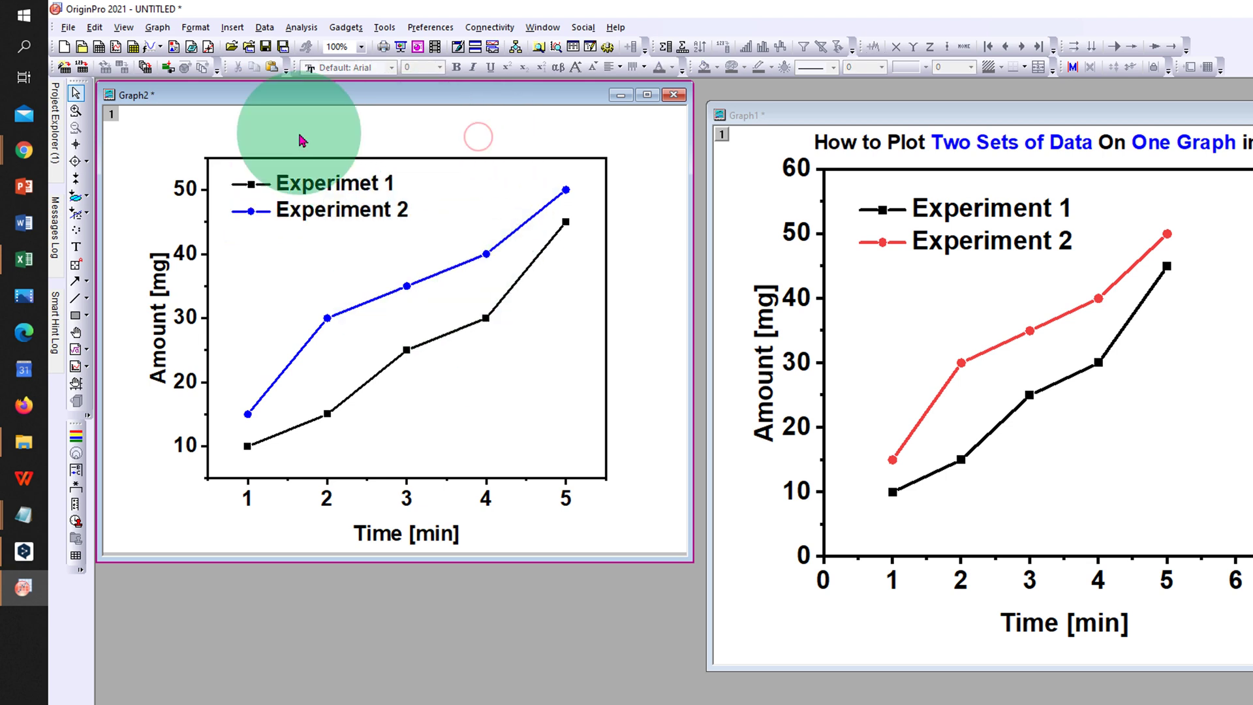
Add a text box with the pasted title 'How to plot two sets of data on one graph in Origin' centred above the plot
right_click(355, 132)
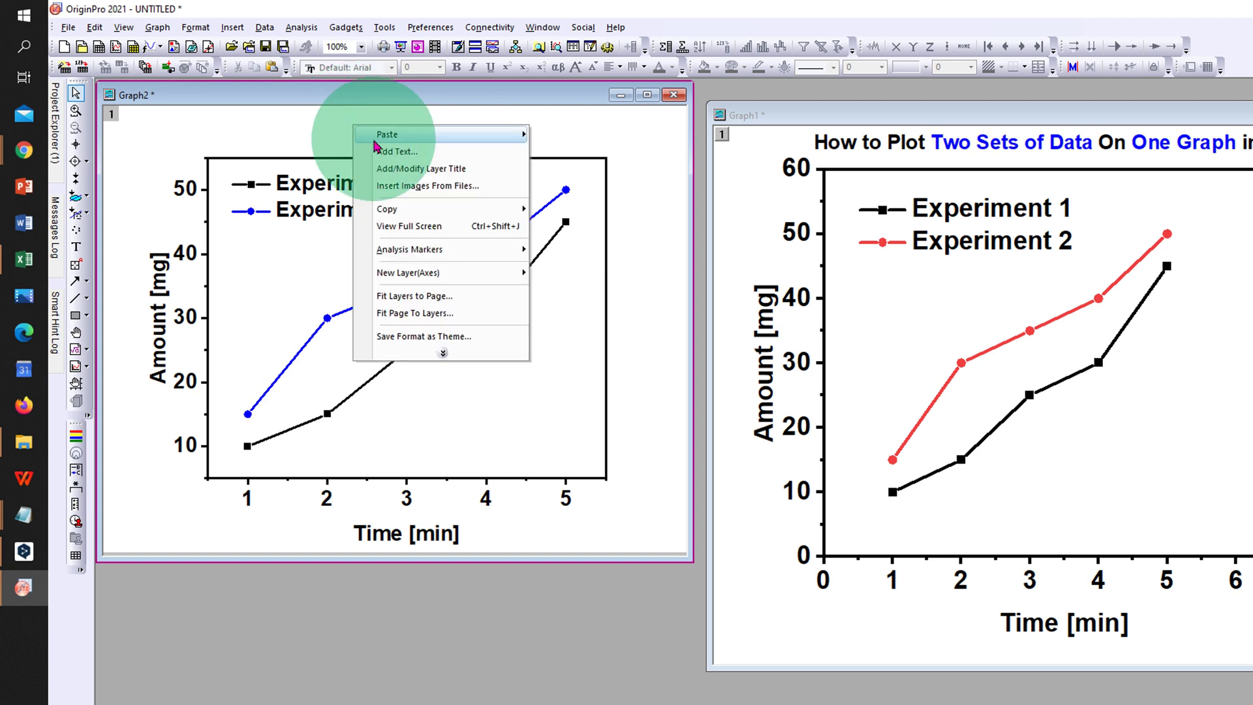
left_click(400, 152)
type("How to plot two sets of data on one graph in Origin")
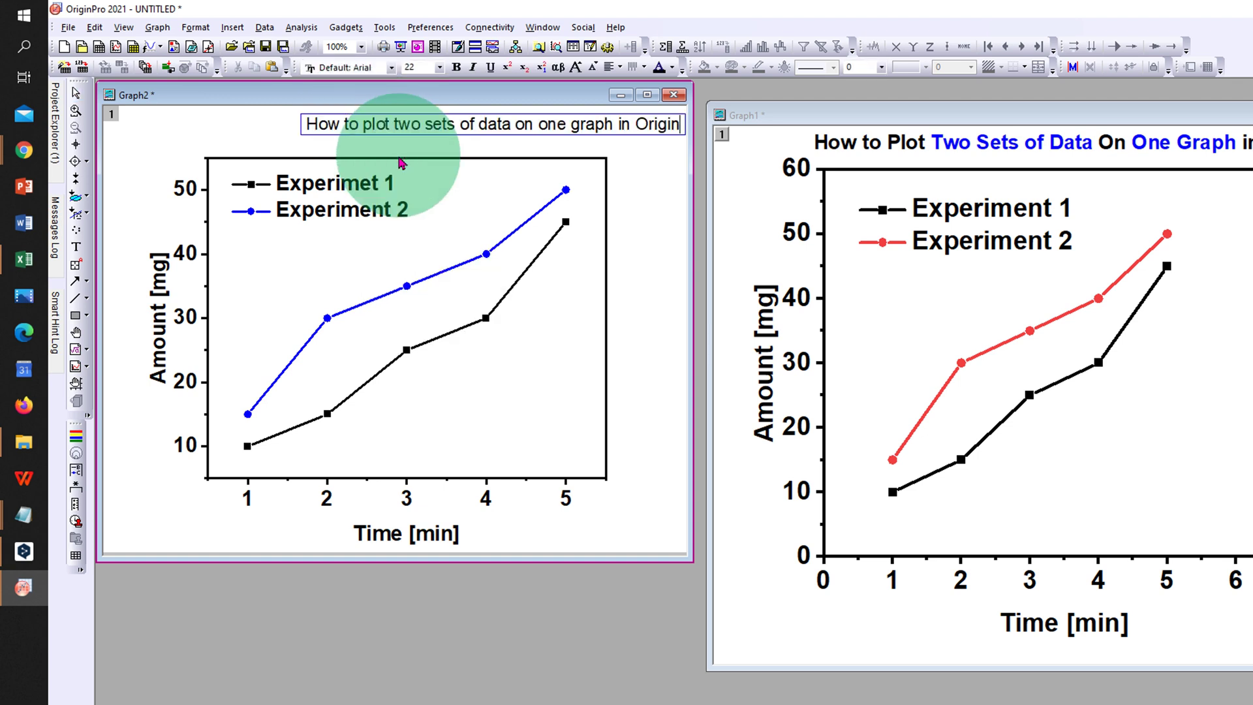
left_click_drag(400, 121, 269, 131)
Make the title text 28-point bold
left_click(439, 67)
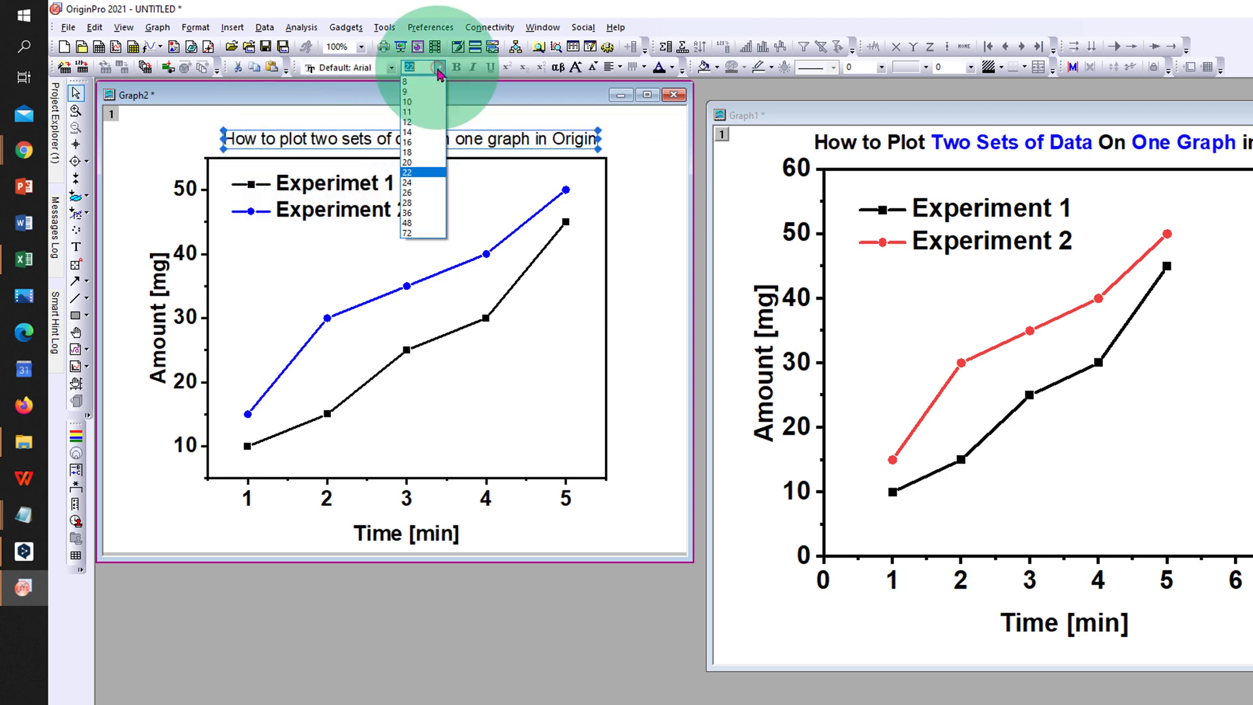
left_click(420, 207)
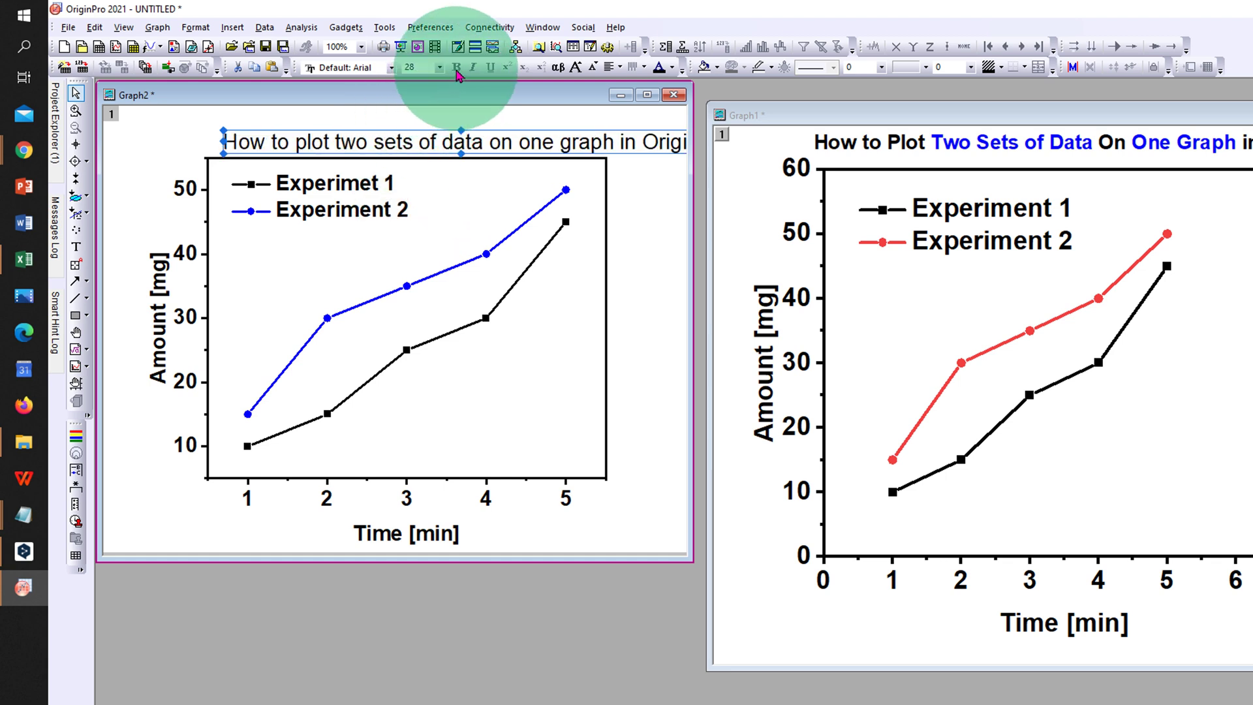
key("ctrl+a")
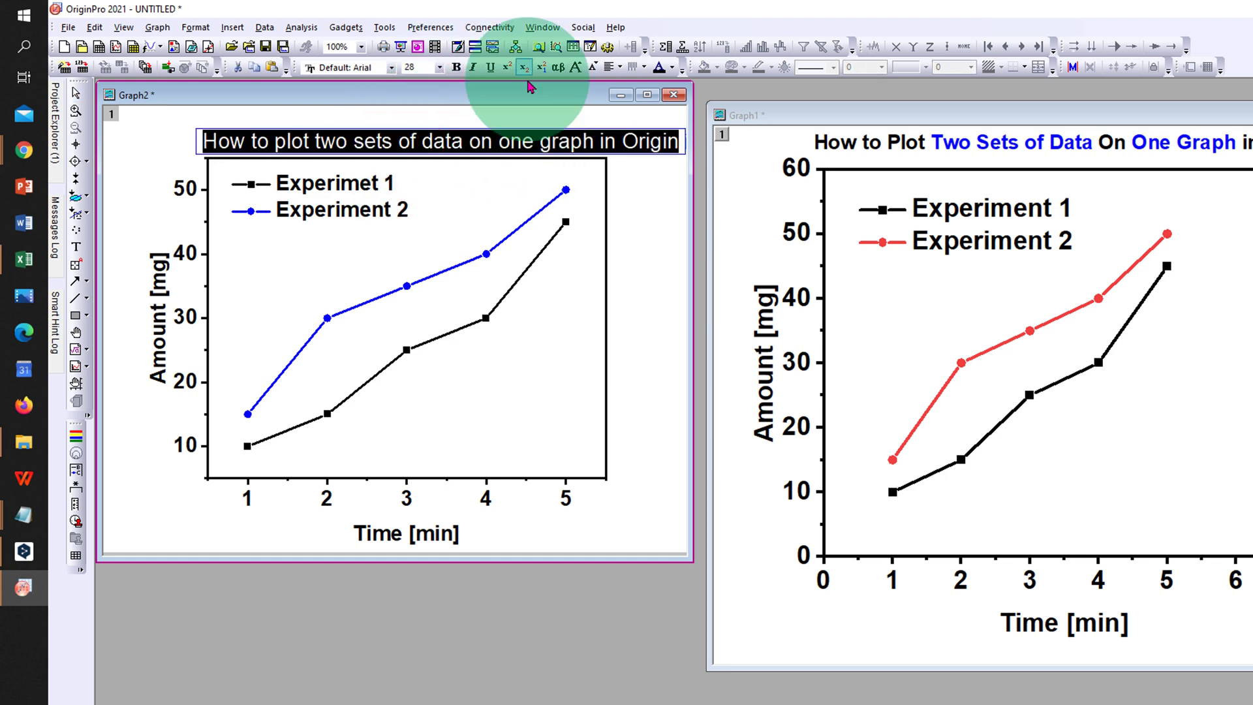
left_click(457, 67)
left_click(350, 309)
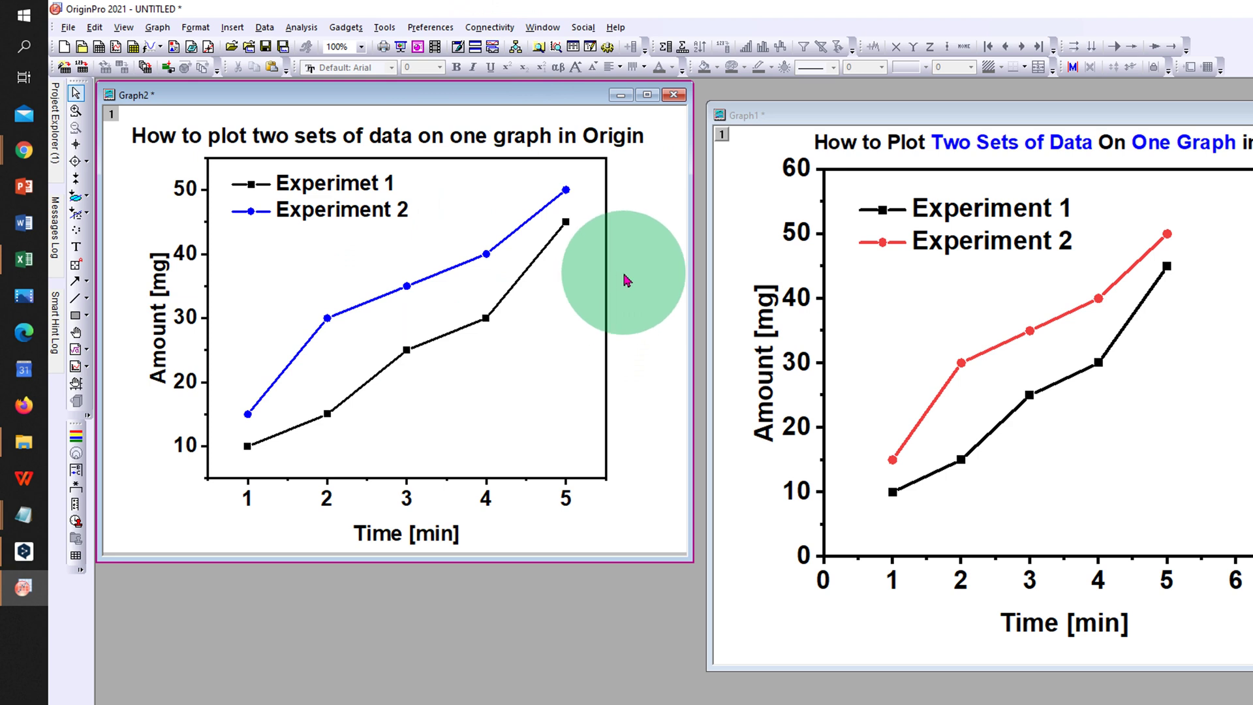
Fit the Graph2 page to its layers, keeping the default border
right_click(641, 259)
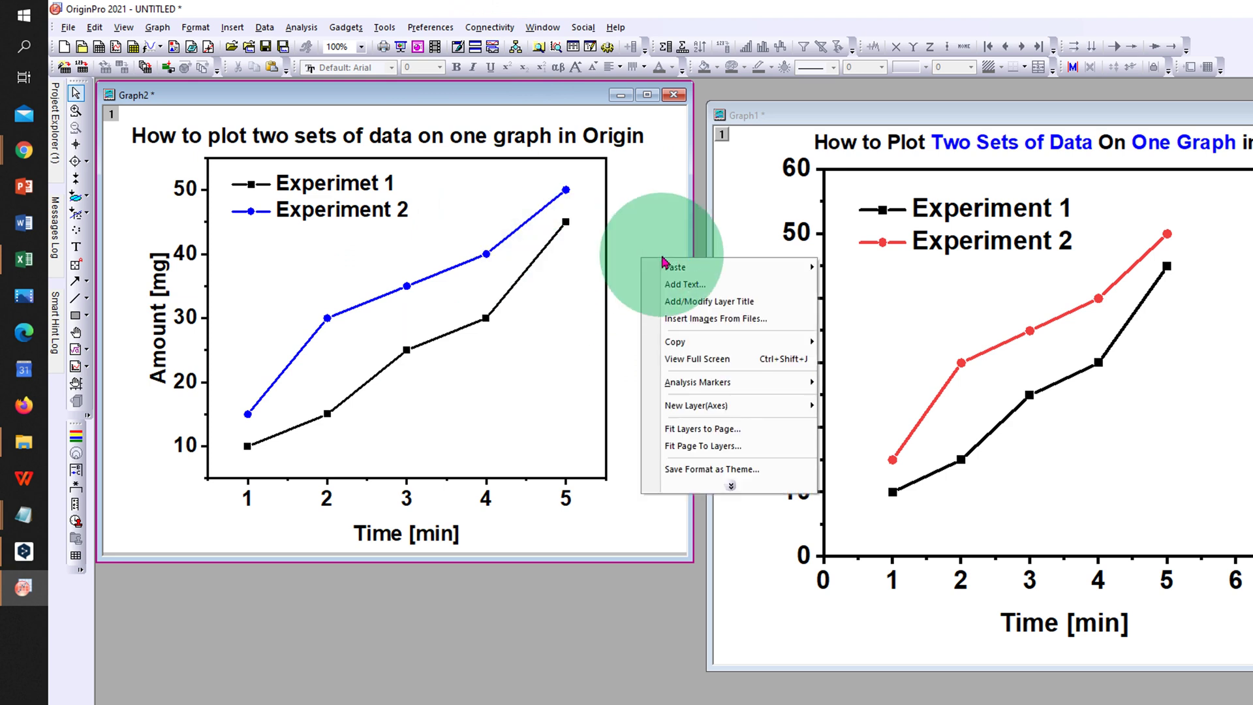
right_click(632, 333)
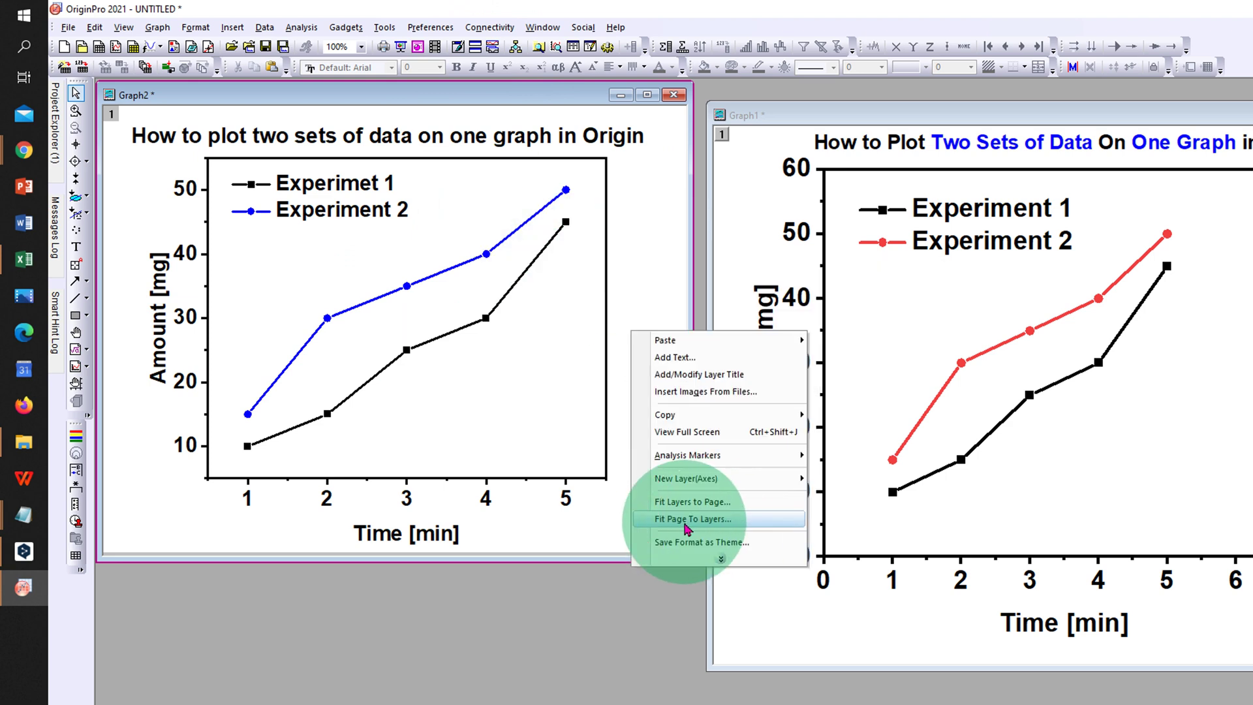
left_click(688, 520)
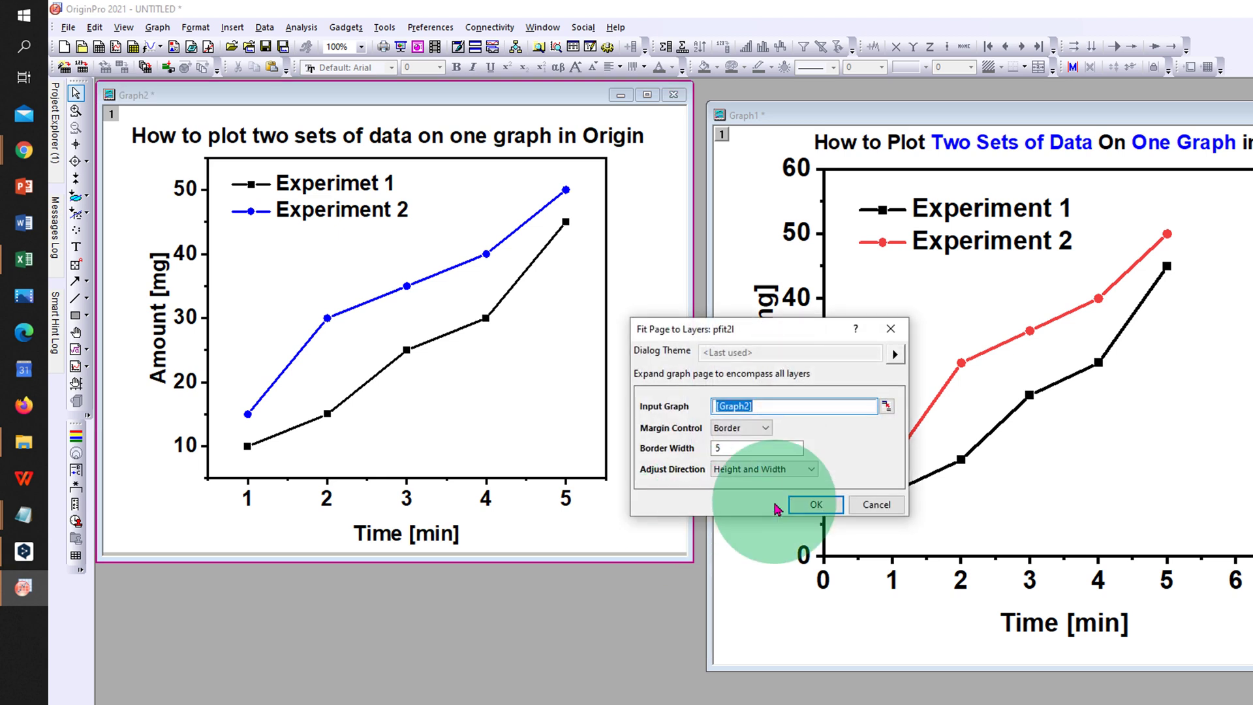
left_click(813, 506)
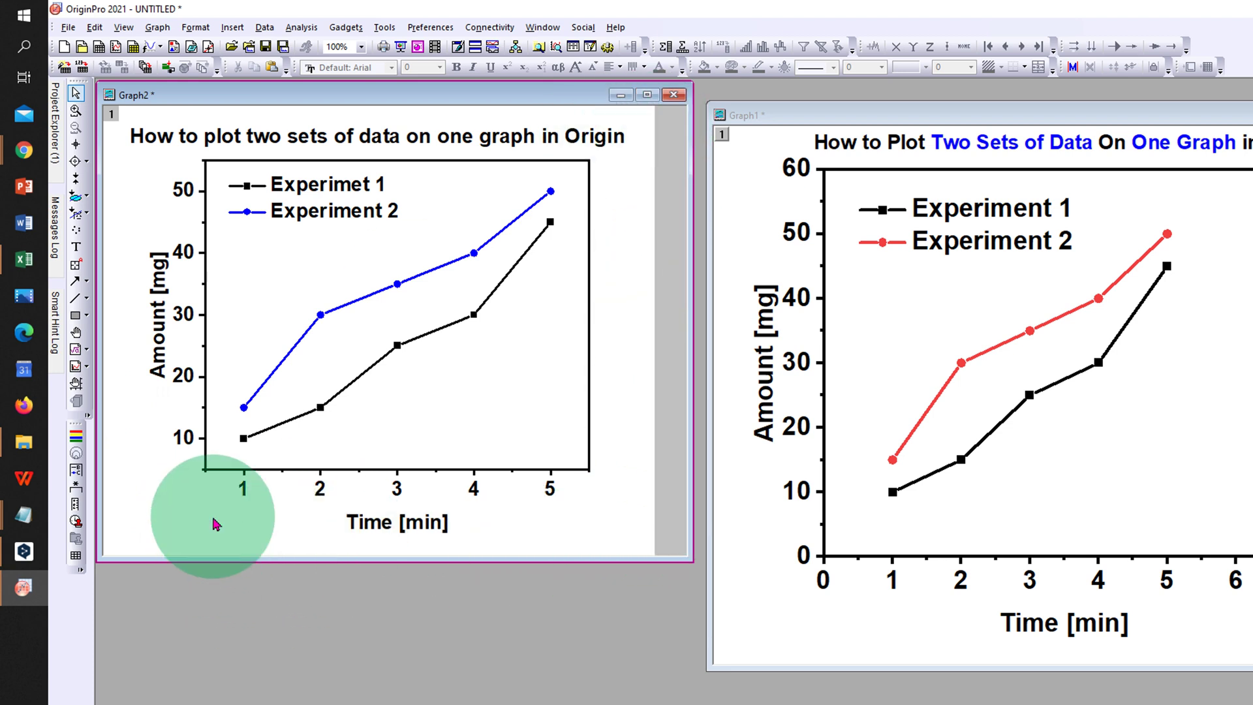
Open the Export Graphs dialog for Graph2 from the File menu
left_click(66, 29)
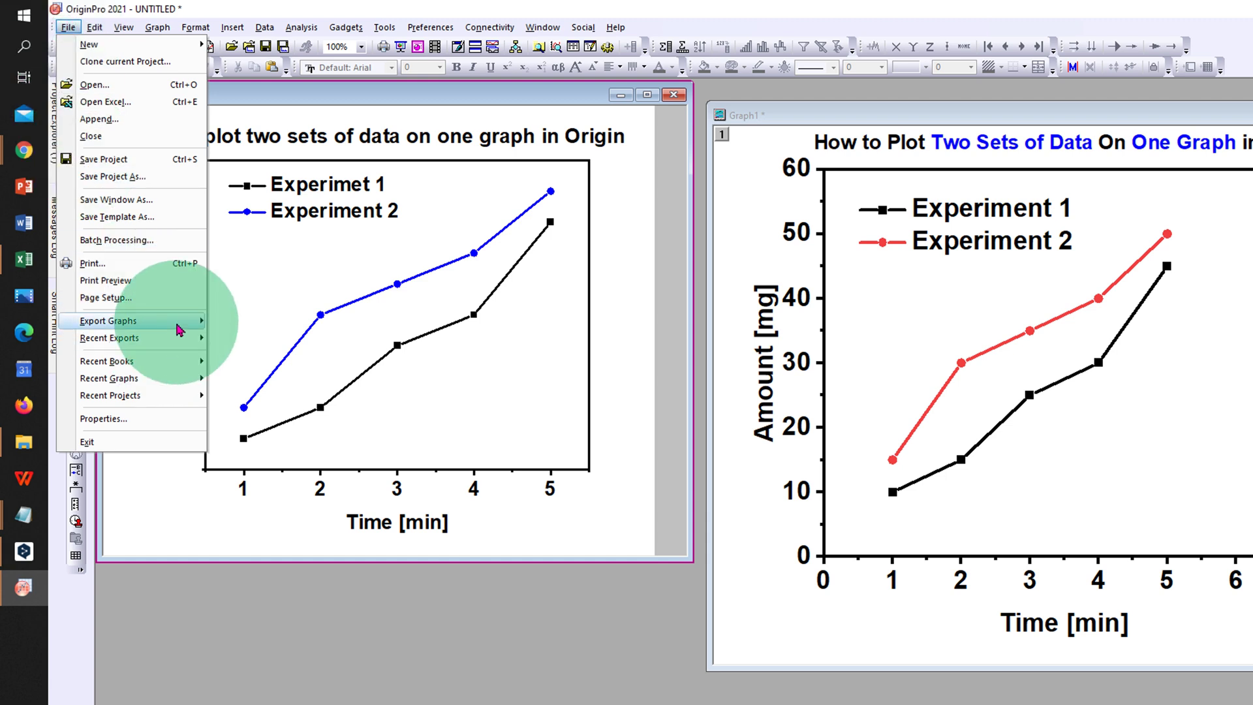
mouse_move(180, 330)
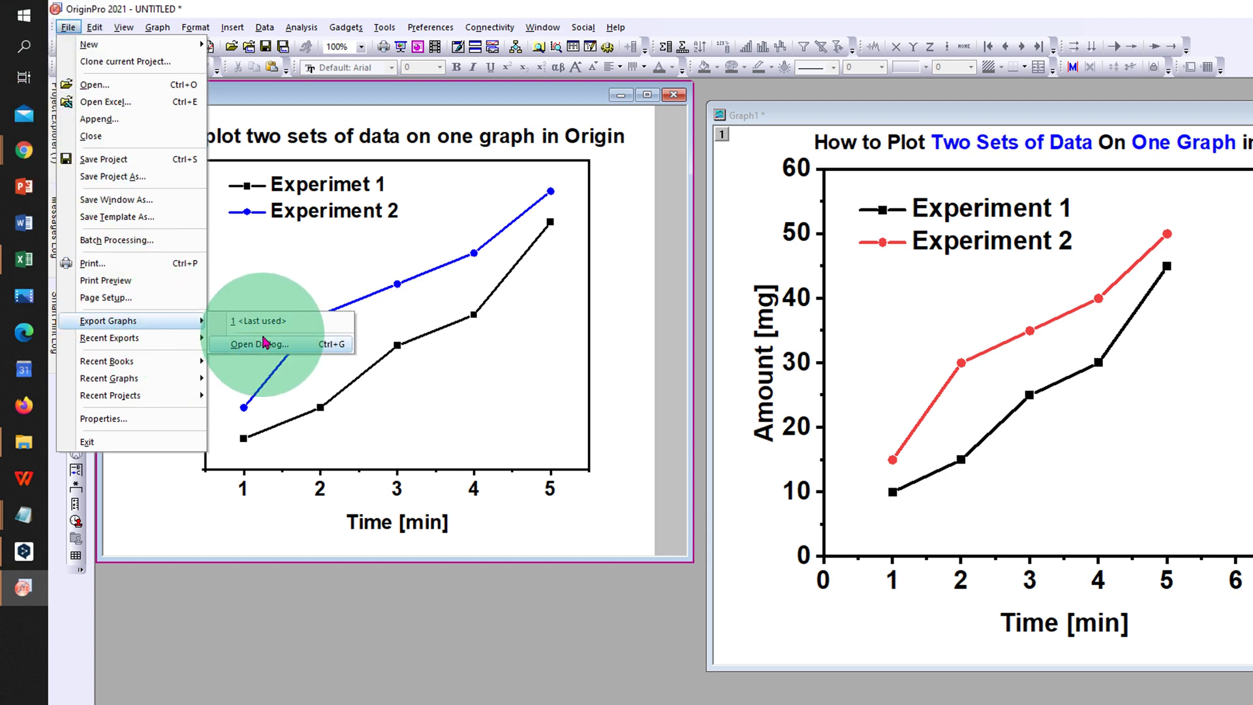
left_click(291, 351)
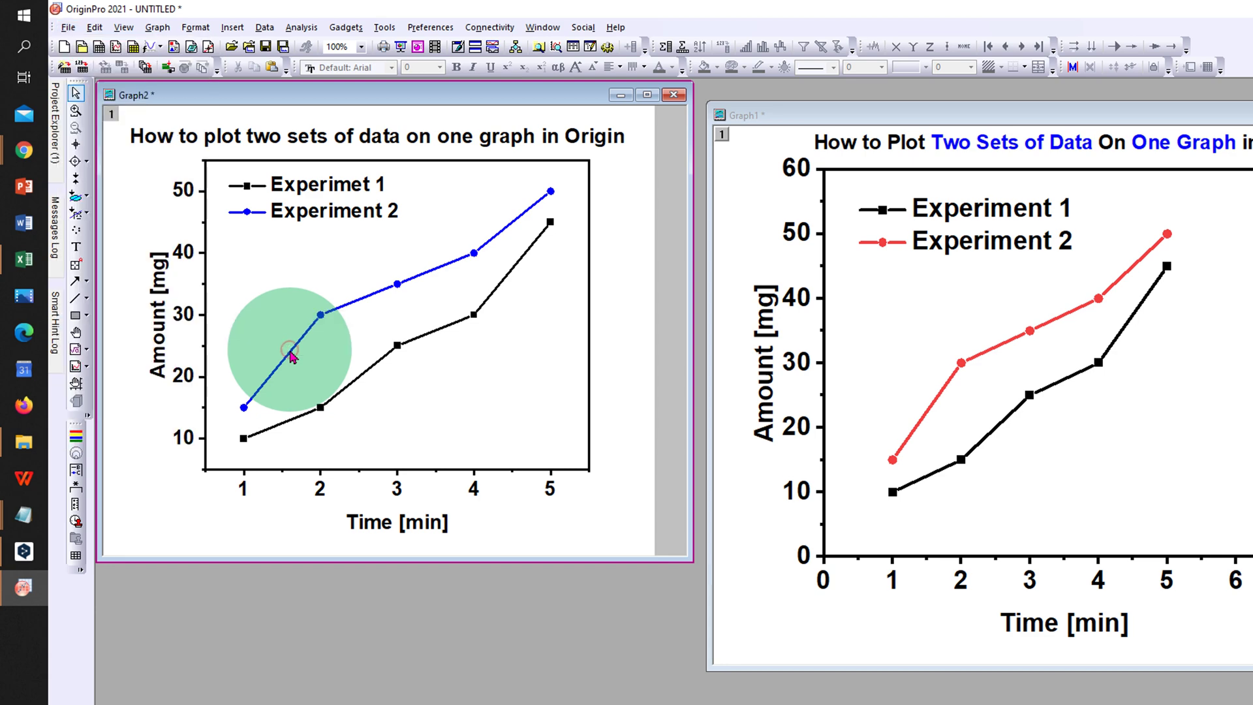
Set the export path to the D:\Origin folder
left_click(906, 232)
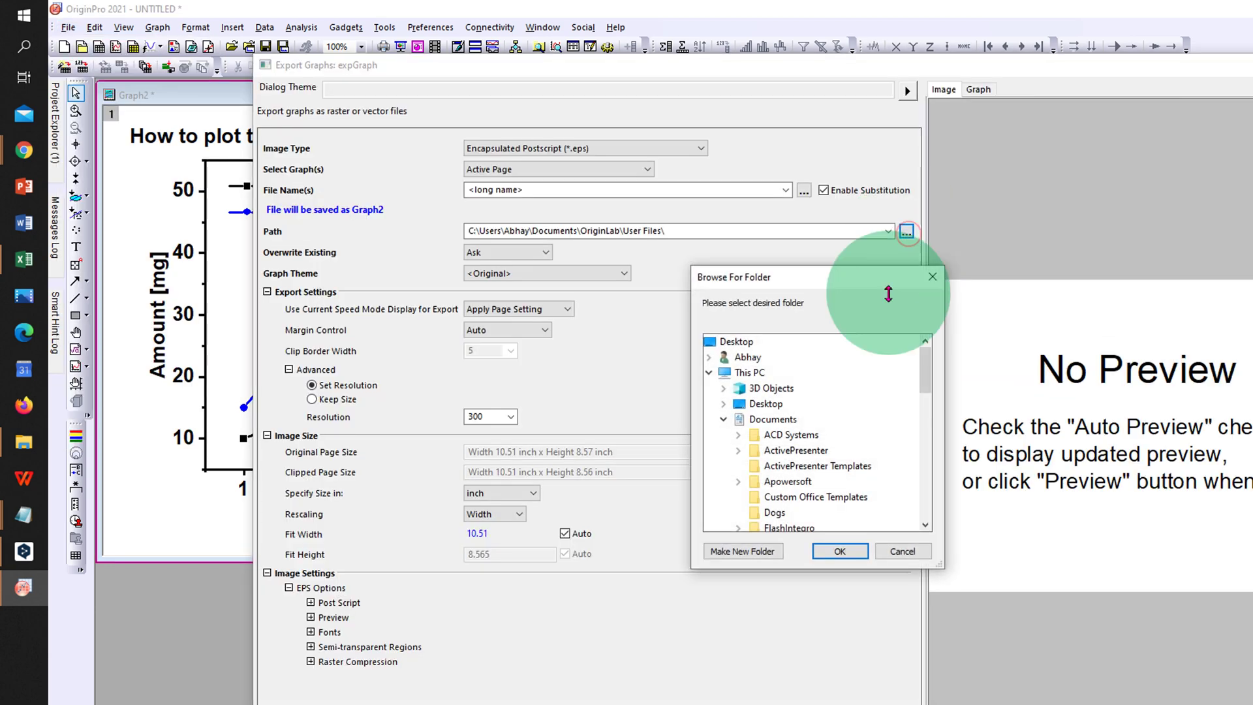
left_click_drag(920, 394, 922, 436)
left_click(777, 481)
left_click(841, 553)
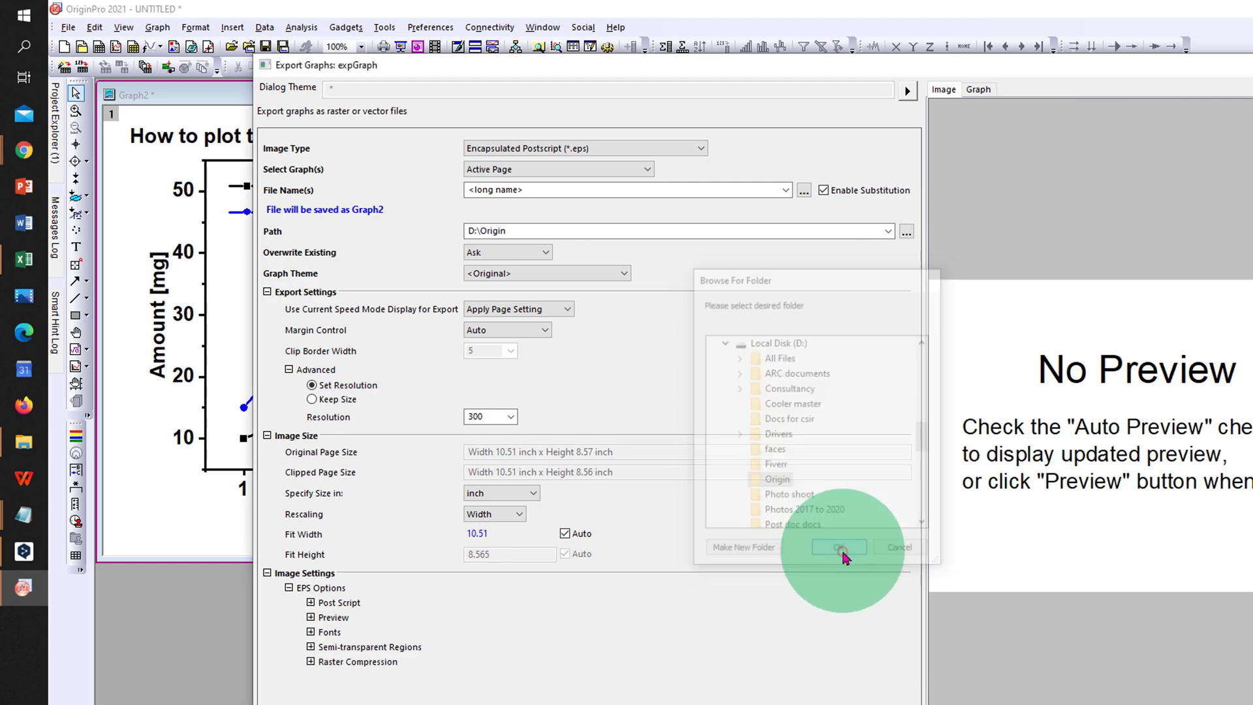
left_click(701, 148)
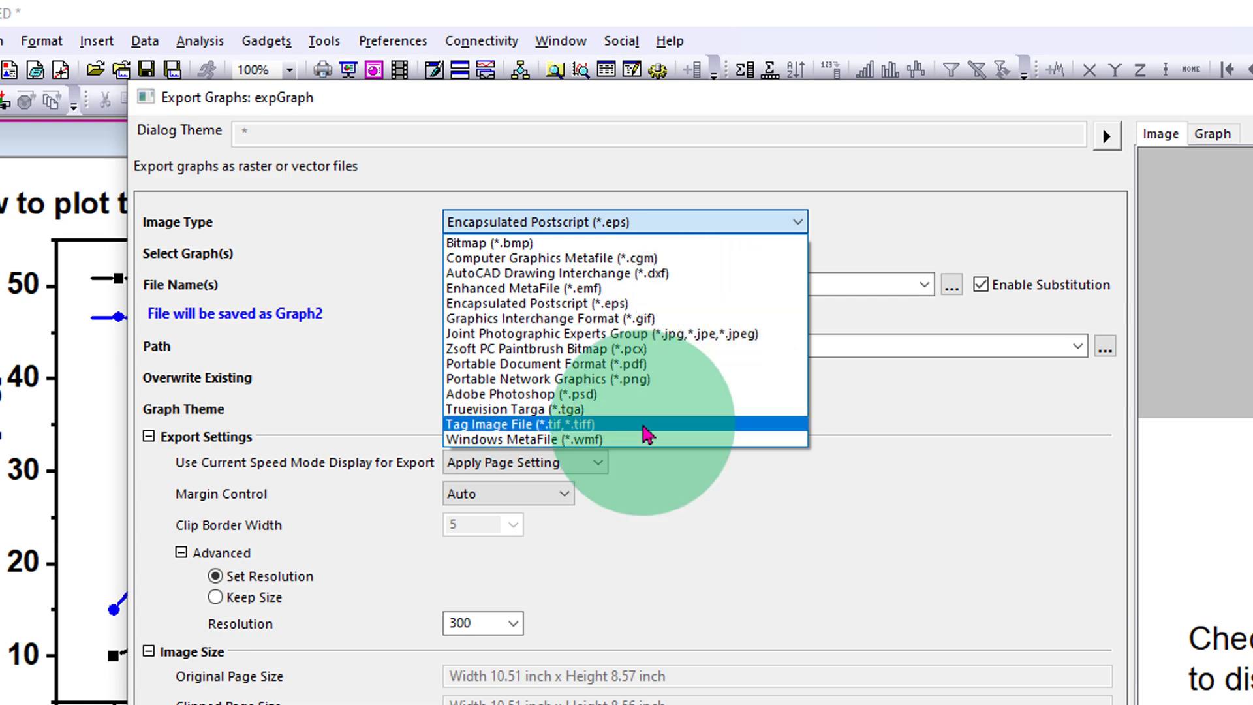
Export Graph2 as a Tag Image File at 600 DPI with LZW compression
left_click(649, 424)
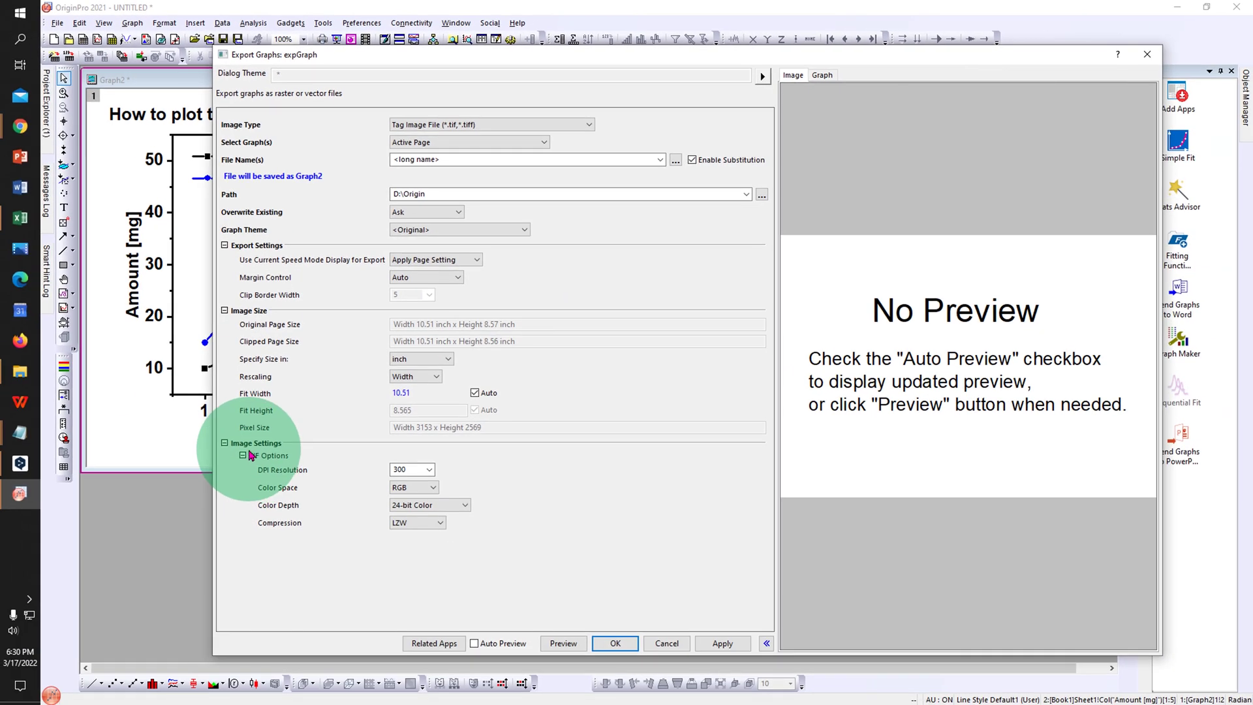
left_click(430, 471)
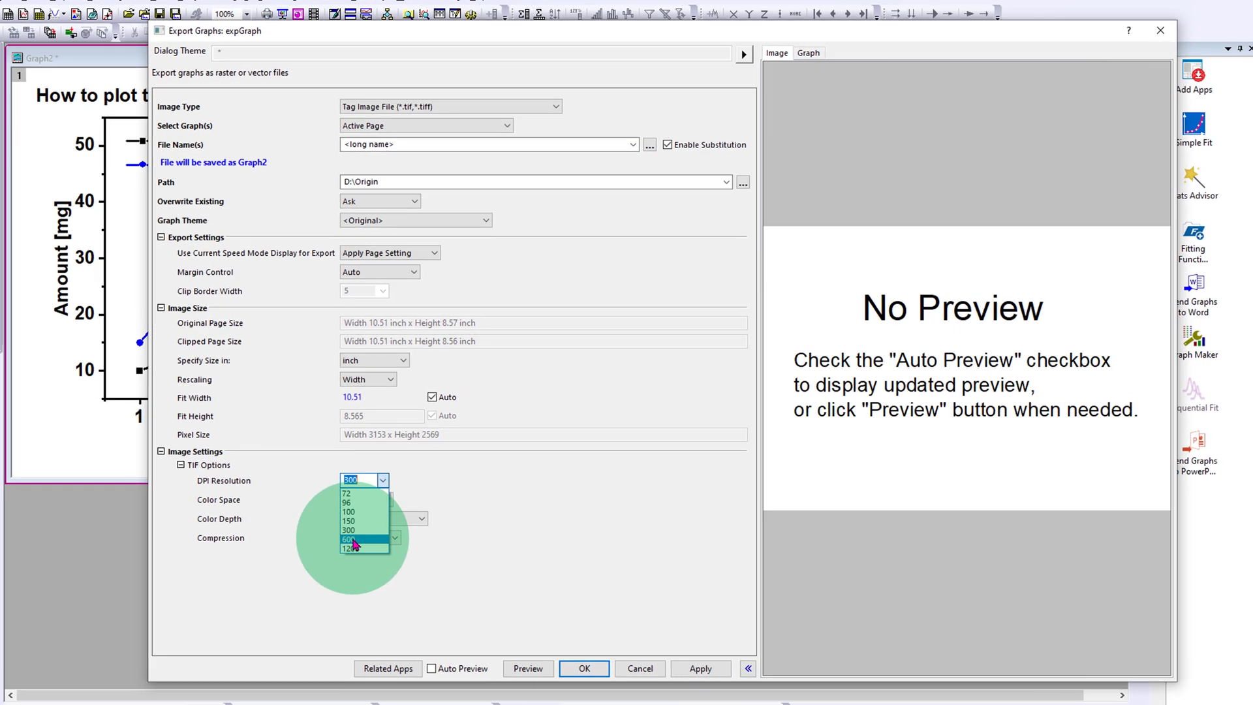
left_click(397, 524)
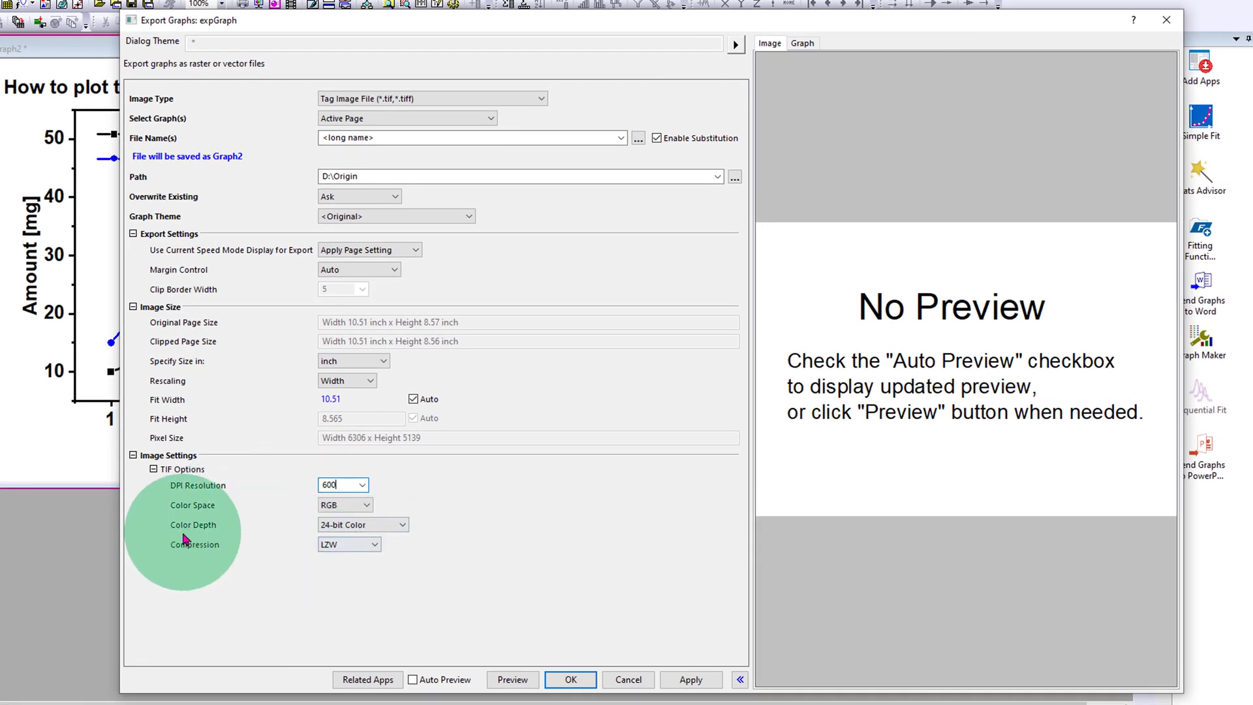
left_click(333, 545)
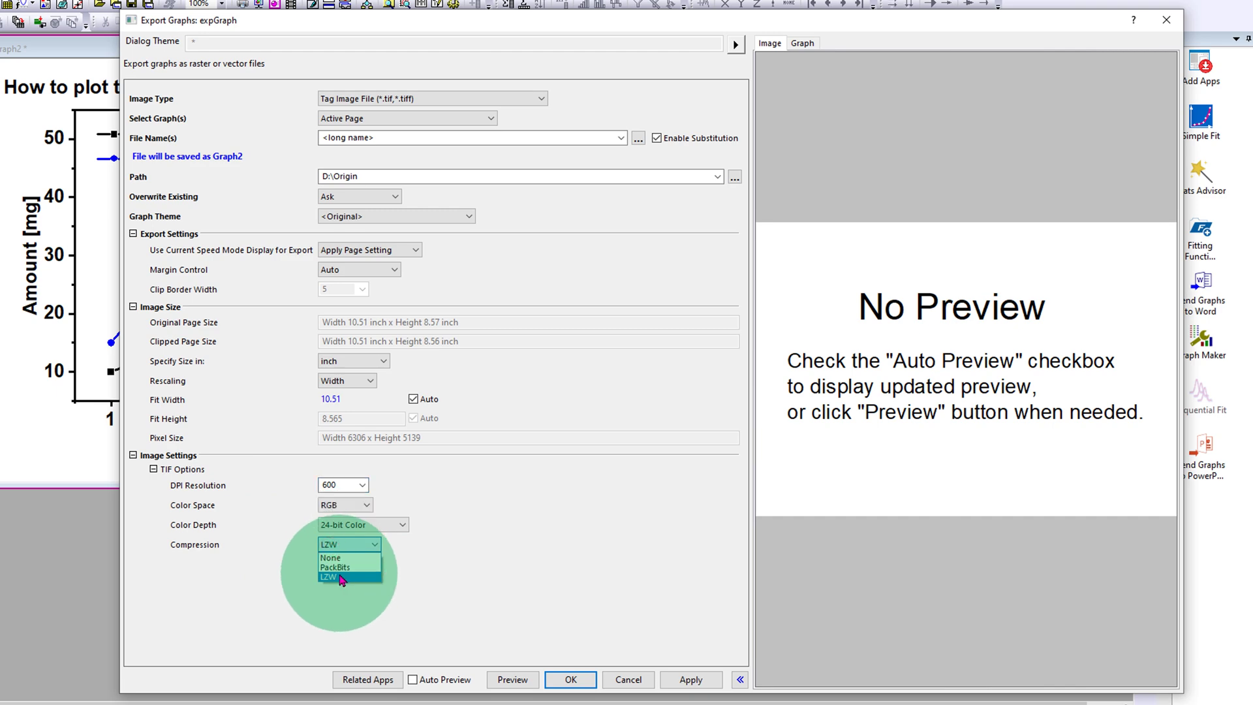
left_click(336, 578)
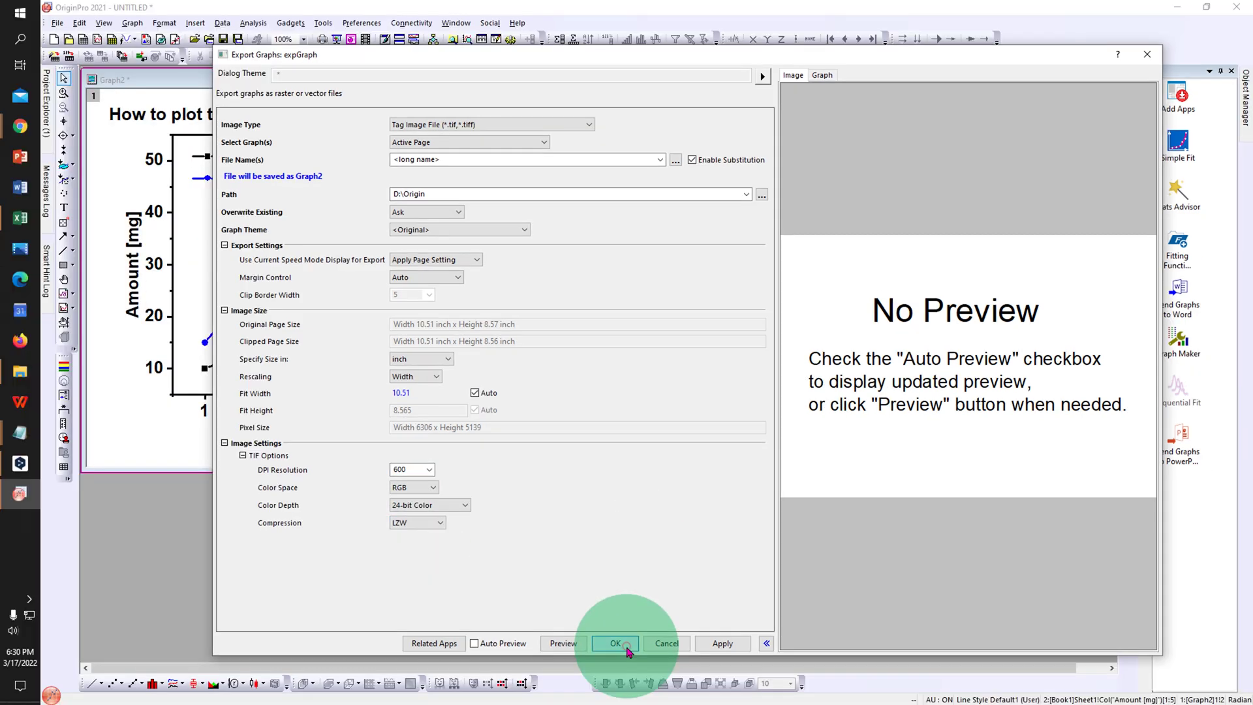
left_click(615, 644)
left_click(529, 249)
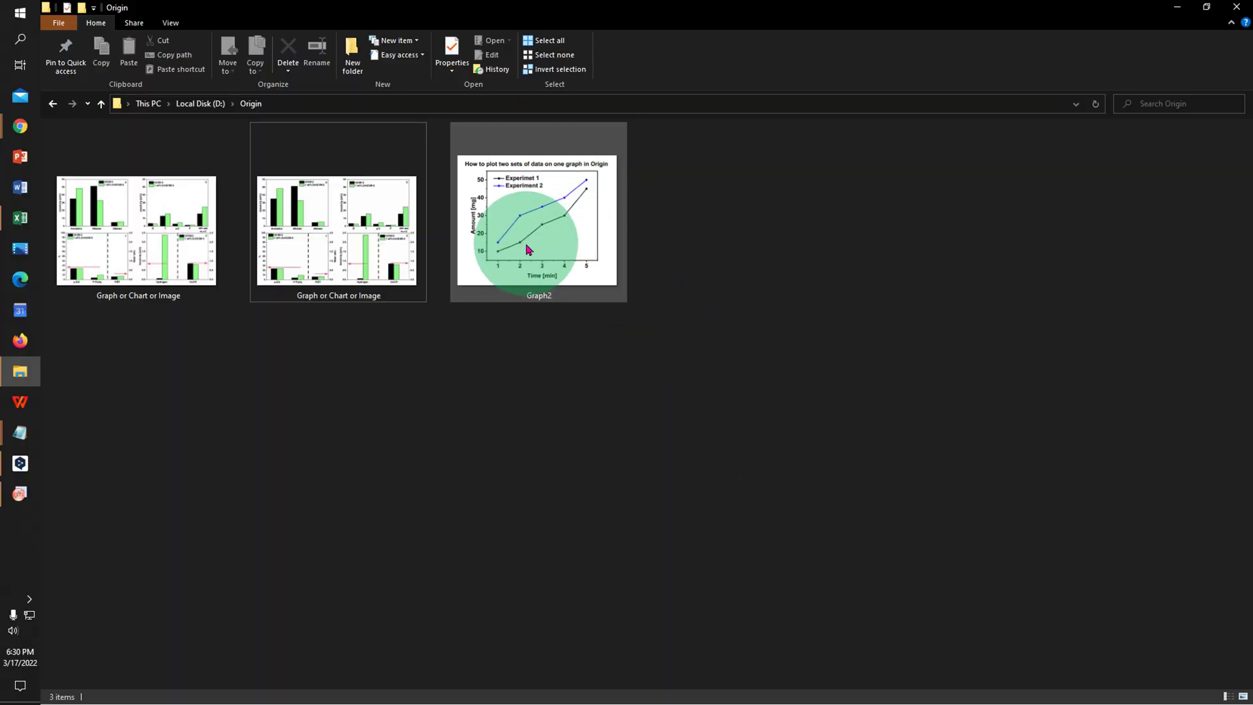
Check in the file's Details properties that Graph2.tif is 6306 × 5139 pixels at 600 dpi
right_click(534, 221)
left_click(633, 675)
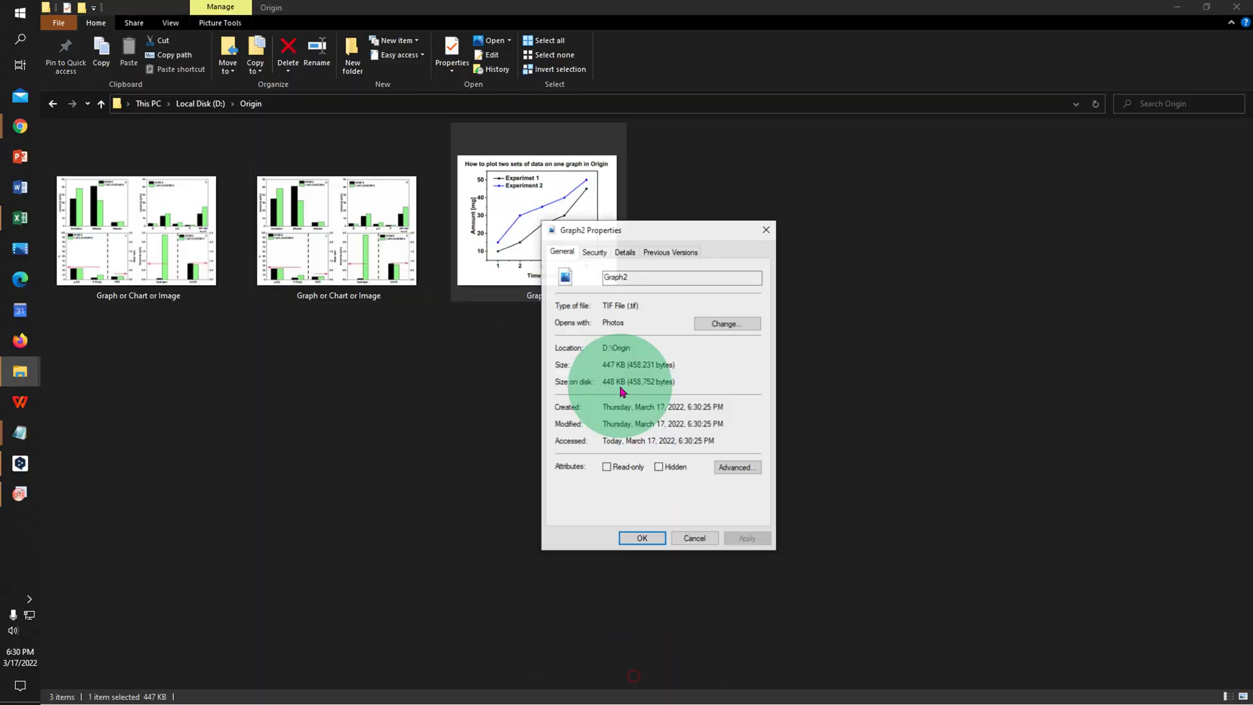
left_click(625, 252)
left_click_drag(755, 313, 757, 352)
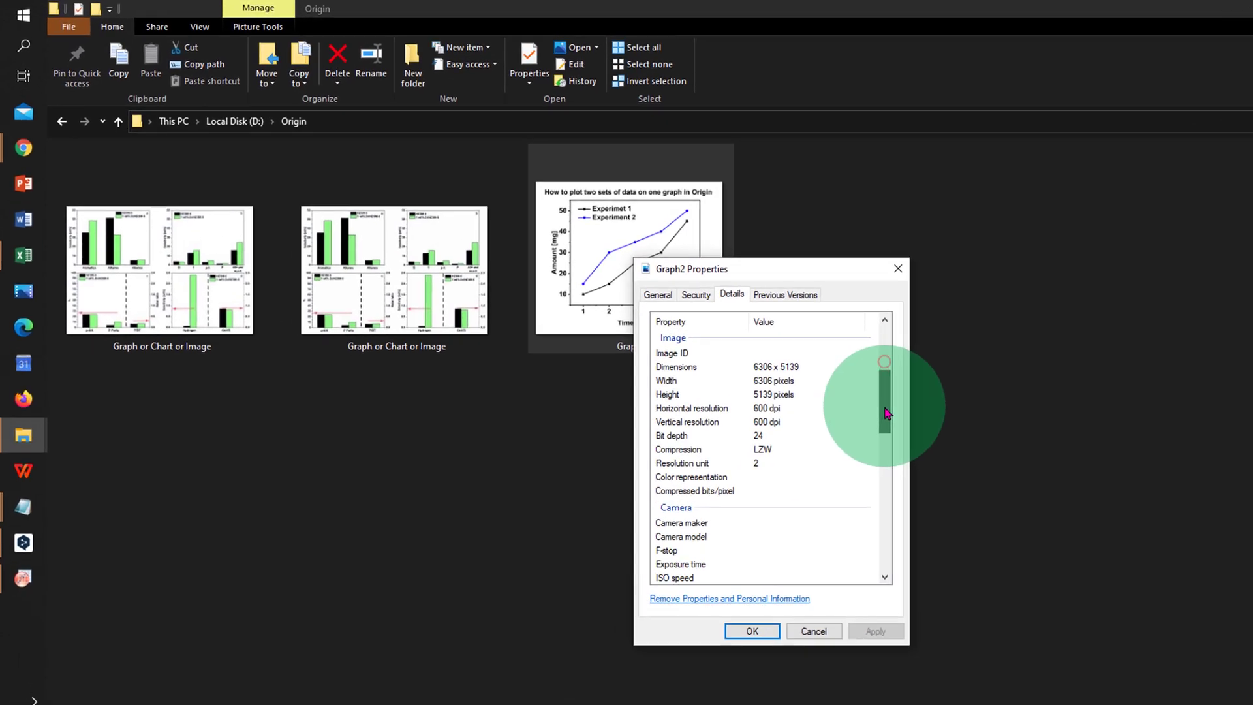
left_click(785, 396)
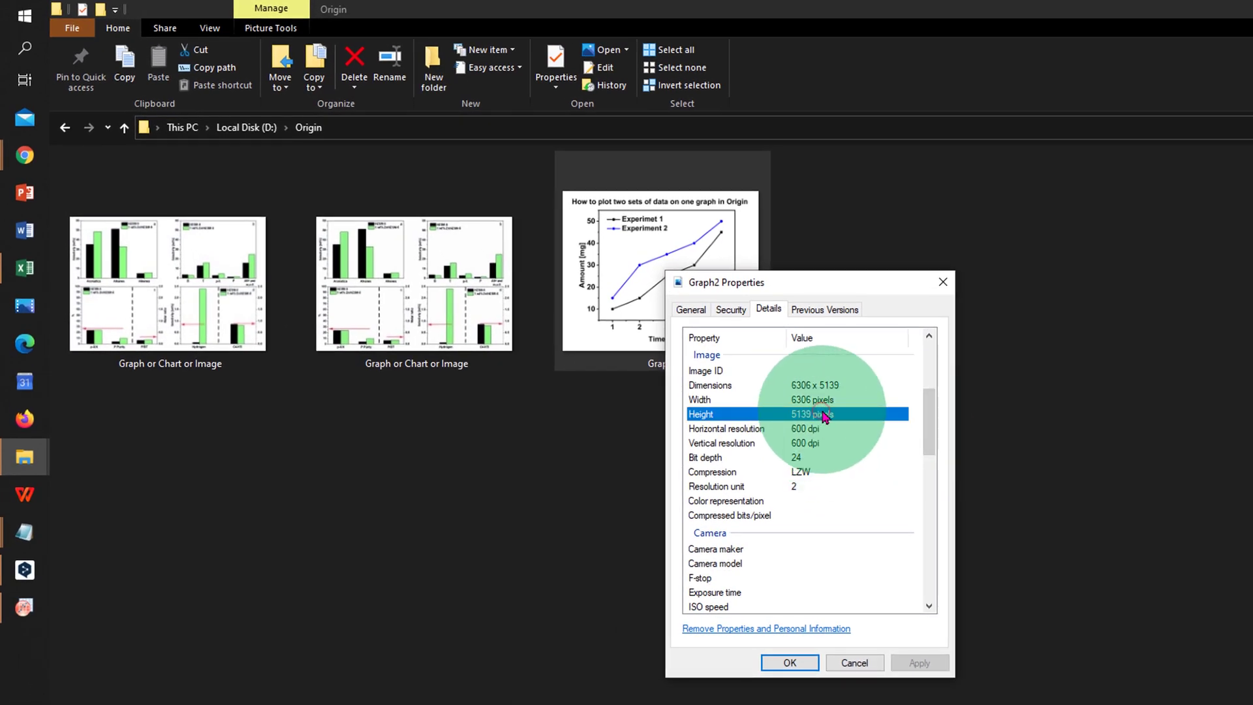
left_click(822, 429)
left_click(808, 663)
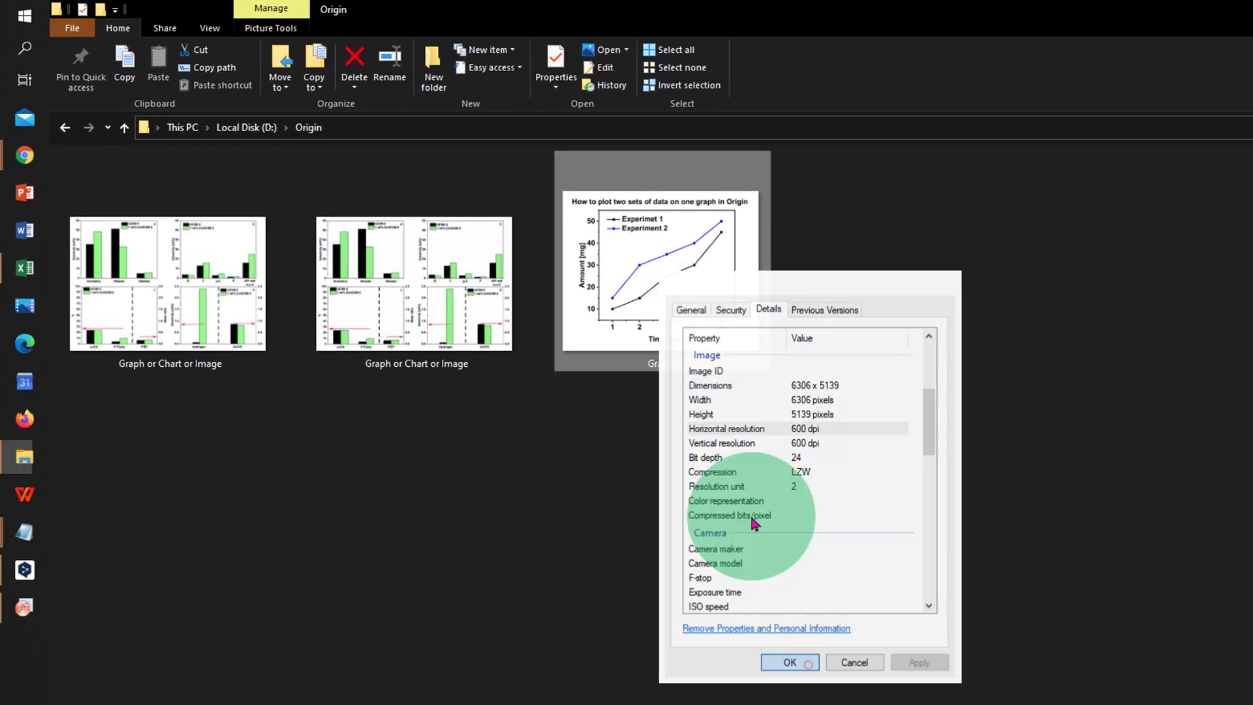
Copy the Graph2 image for pasting into the blank Word document
right_click(638, 254)
left_click(742, 684)
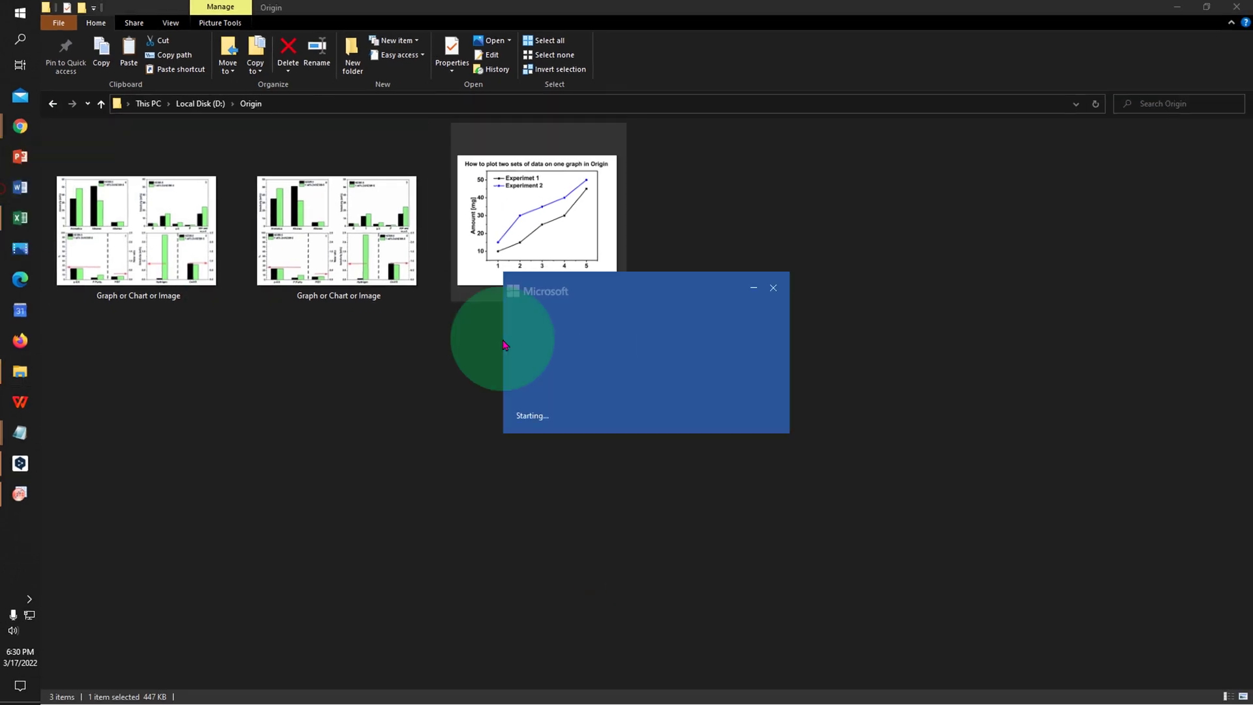
right_click(418, 299)
Paste the Graph2 image into Document1 and zoom to inspect title, legend and curves
left_click(440, 372)
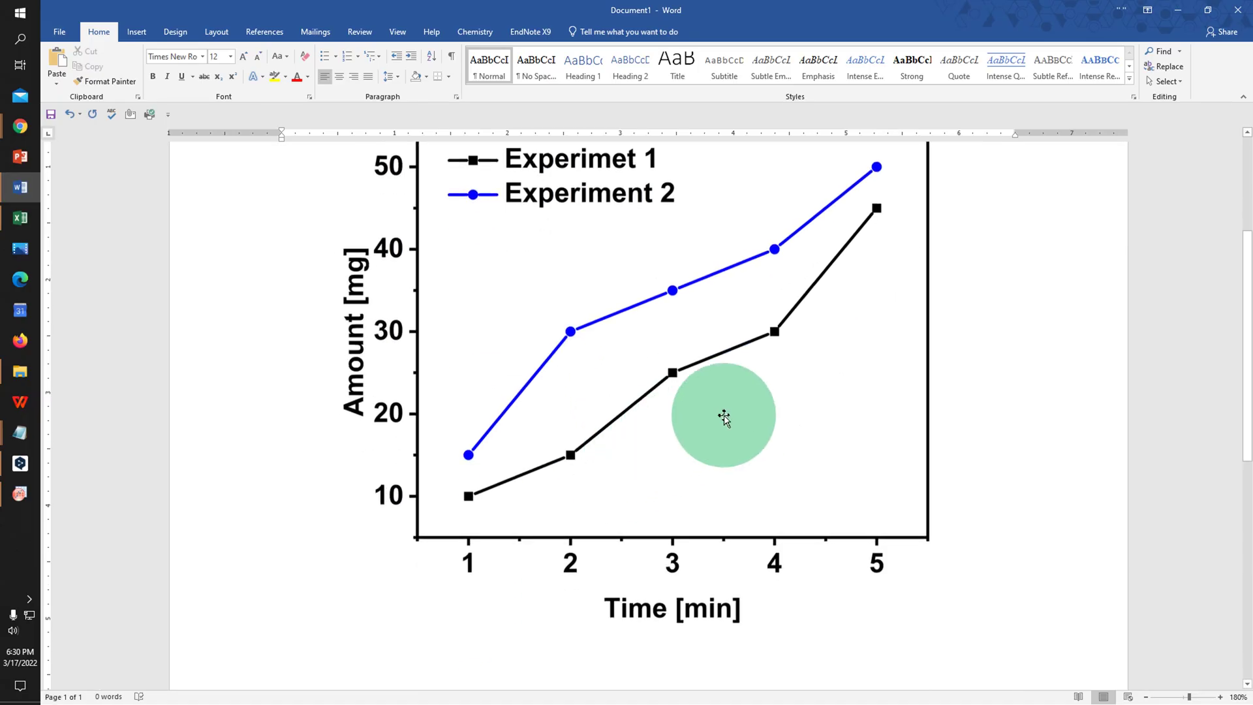
scroll(719, 412, "down", 2)
scroll(720, 412, "up", 2)
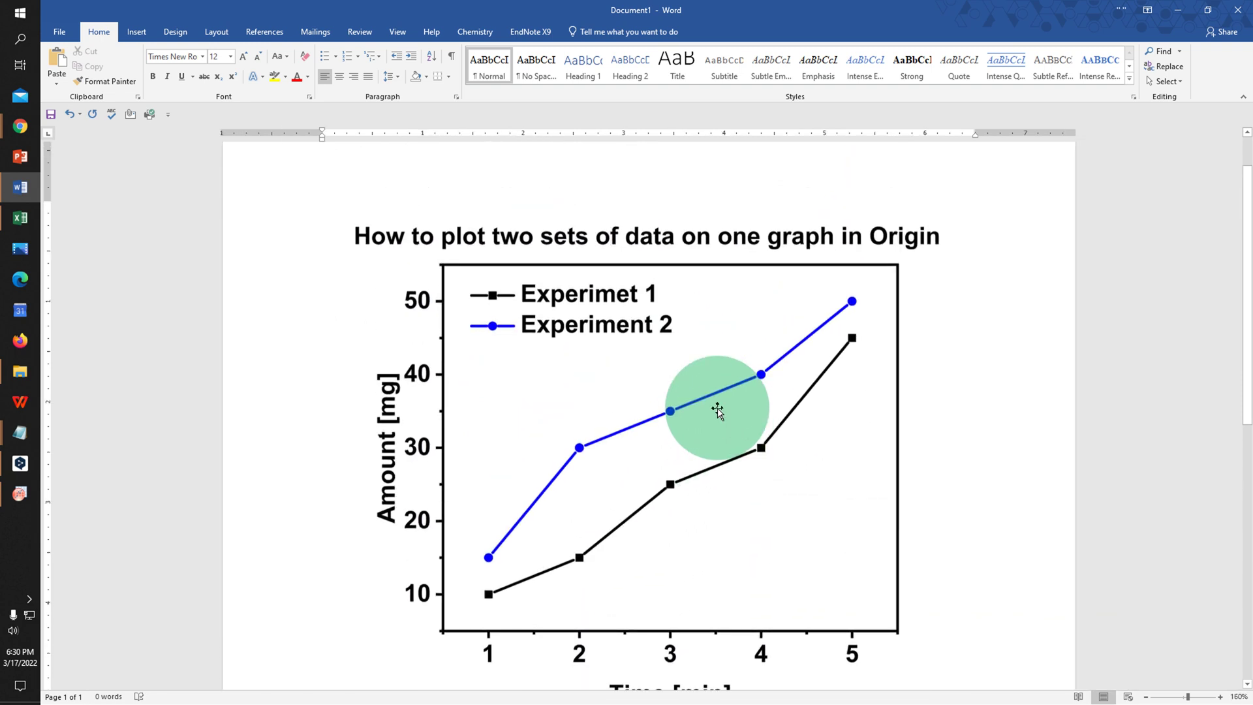
scroll(720, 413, "up", 7)
scroll(718, 409, "up", 6)
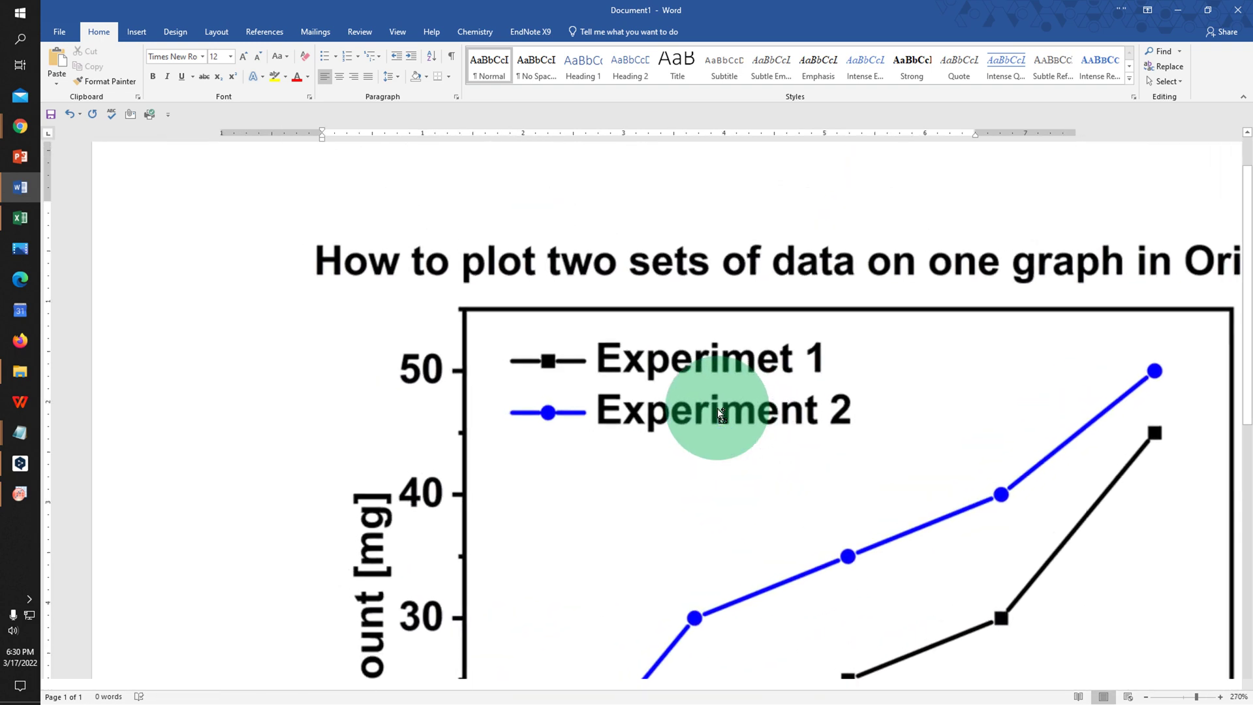
scroll(718, 409, "up", 1)
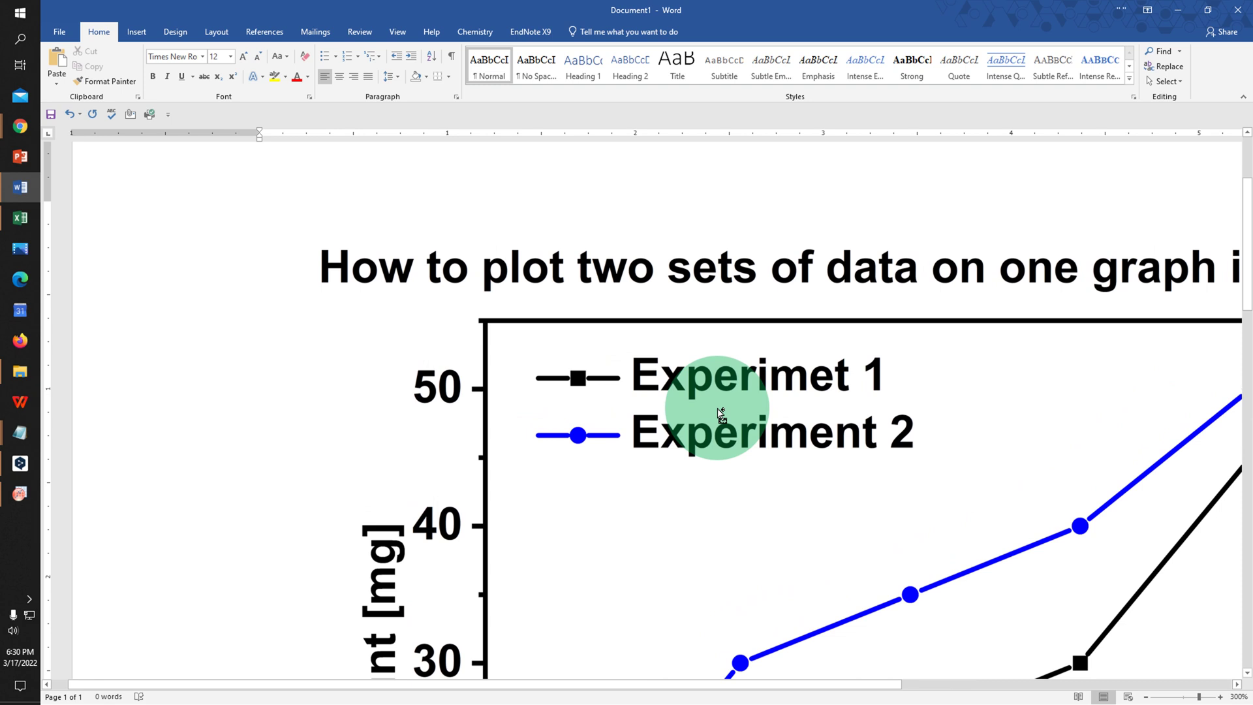
scroll(718, 409, "down", 16)
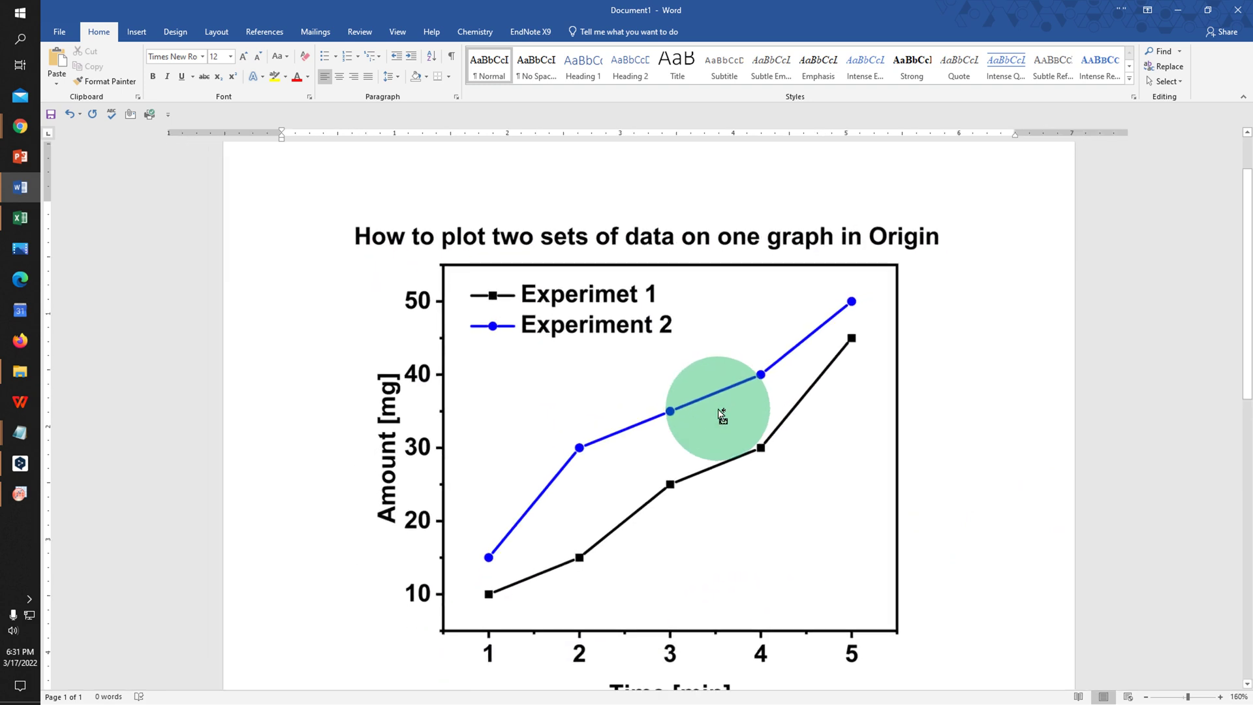